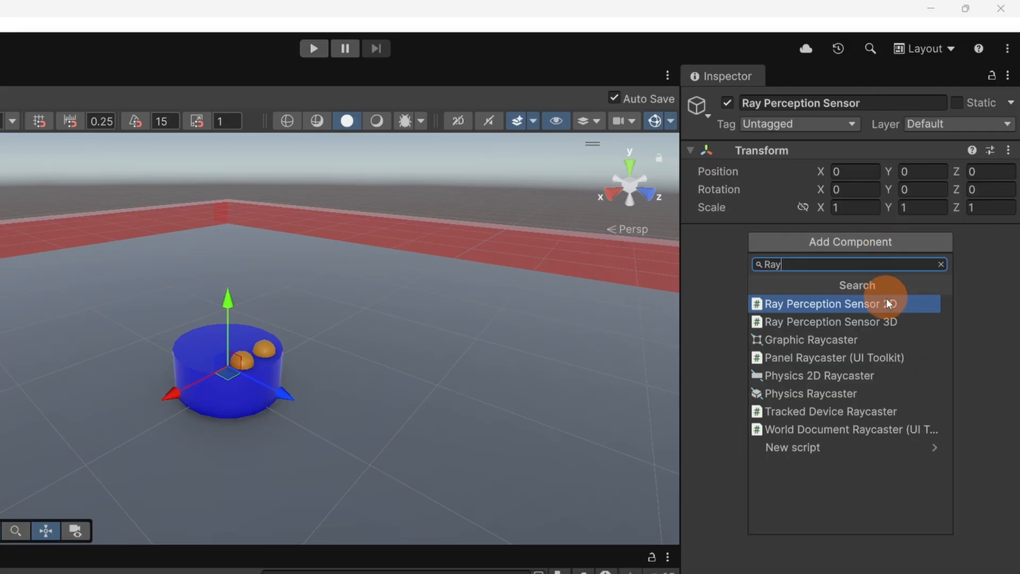
# Step: Add a Ray Perception Sensor 3D component to the Ray Perception Sensor object and view how its rays reach the arena walls
pyautogui.click(921, 320)
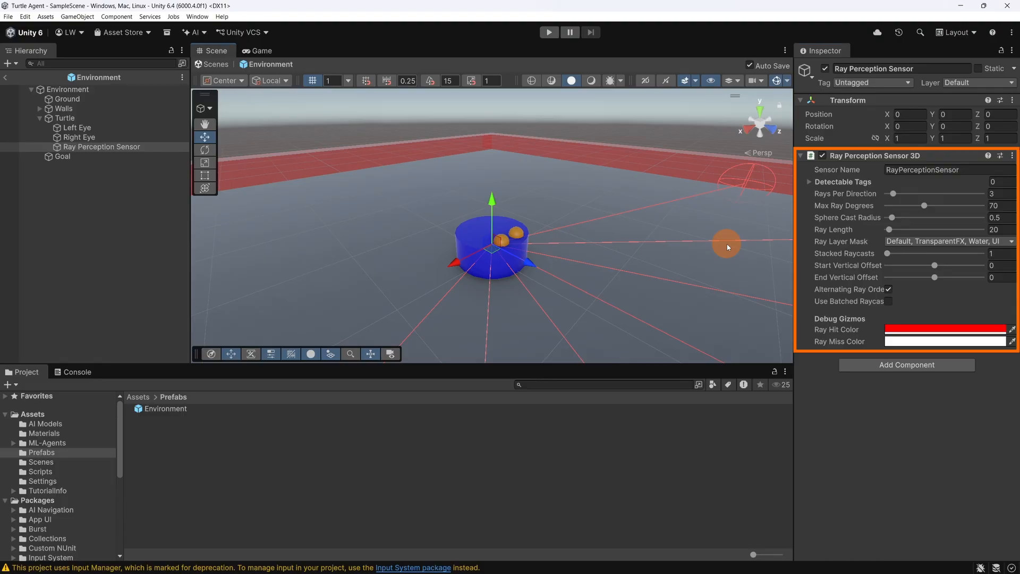
pyautogui.scroll(-3, 728, 247)
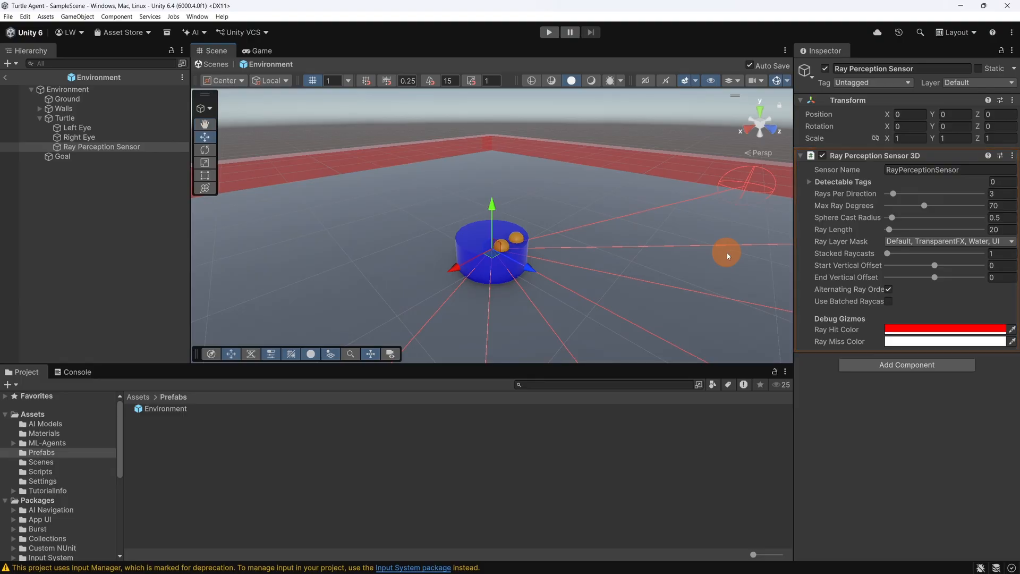
pyautogui.scroll(-8, 728, 257)
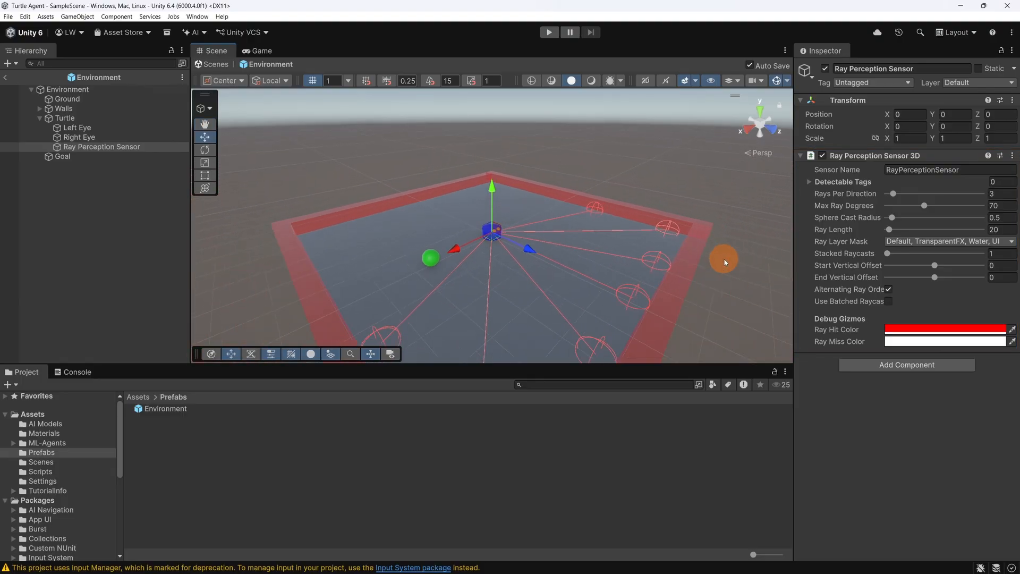
pyautogui.moveTo(724, 260); pyautogui.dragTo(737, 208, button='middle')
pyautogui.keyDown('alt'); pyautogui.moveTo(732, 212); pyautogui.dragTo(728, 249); pyautogui.keyUp('alt')
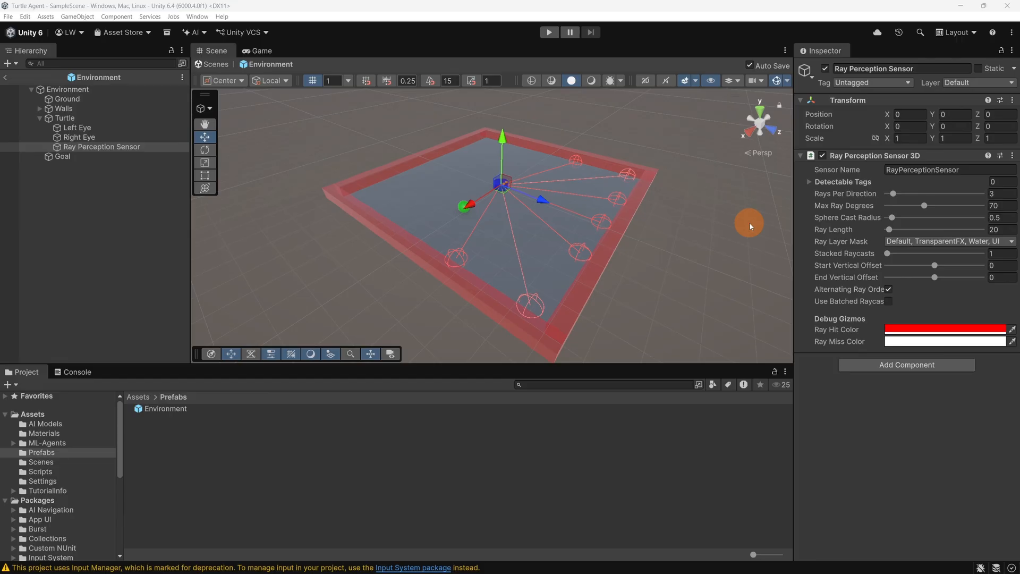
# Step: Frame the Ray Perception Sensor object and try shifting it along its local Z axis inside the turtle
pyautogui.click(170, 147)
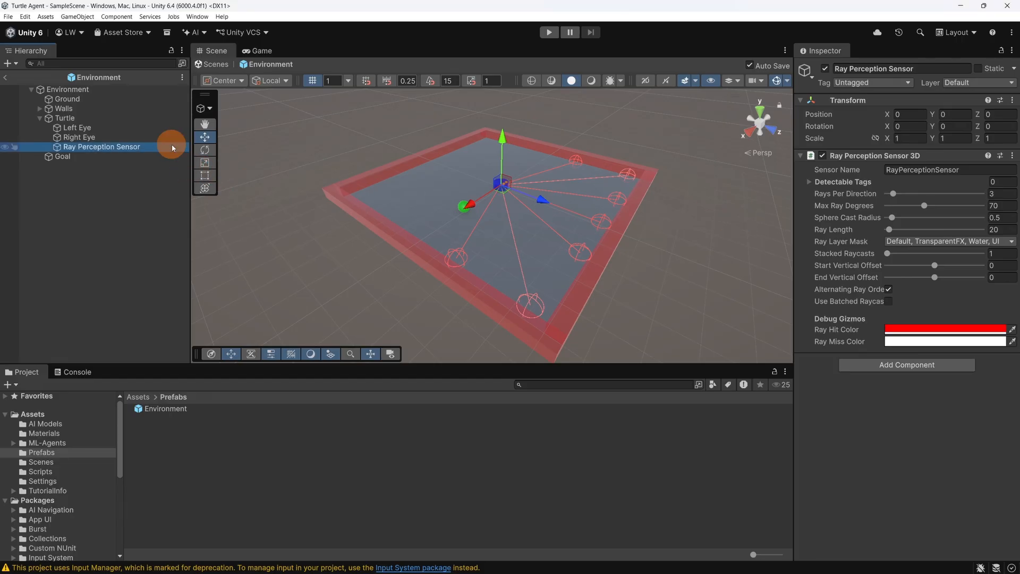
pyautogui.doubleClick(173, 147)
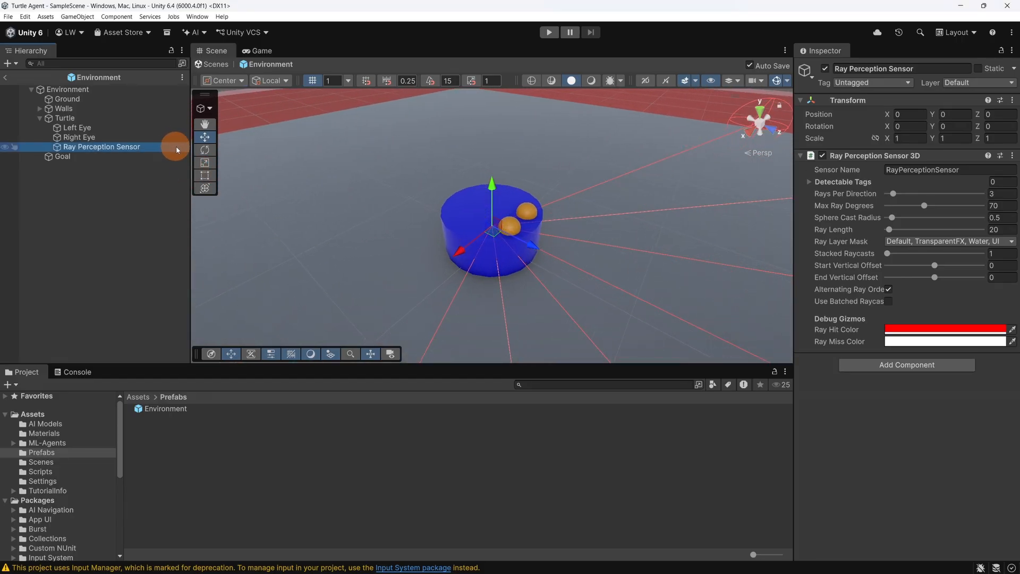
pyautogui.keyDown('alt'); pyautogui.moveTo(366, 284); pyautogui.dragTo(418, 246); pyautogui.keyUp('alt')
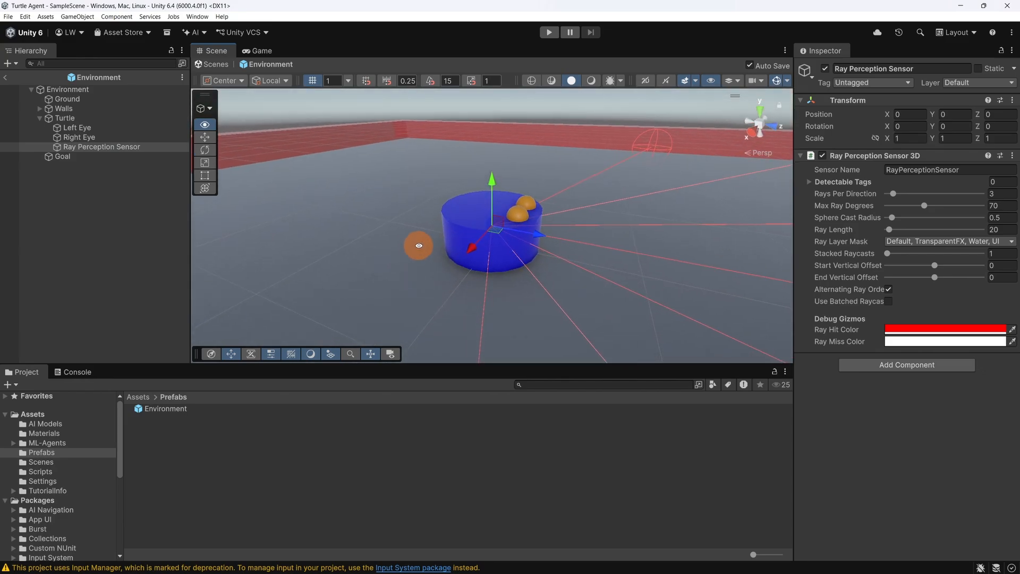
pyautogui.click(547, 236)
pyautogui.moveTo(544, 236); pyautogui.dragTo(526, 287)
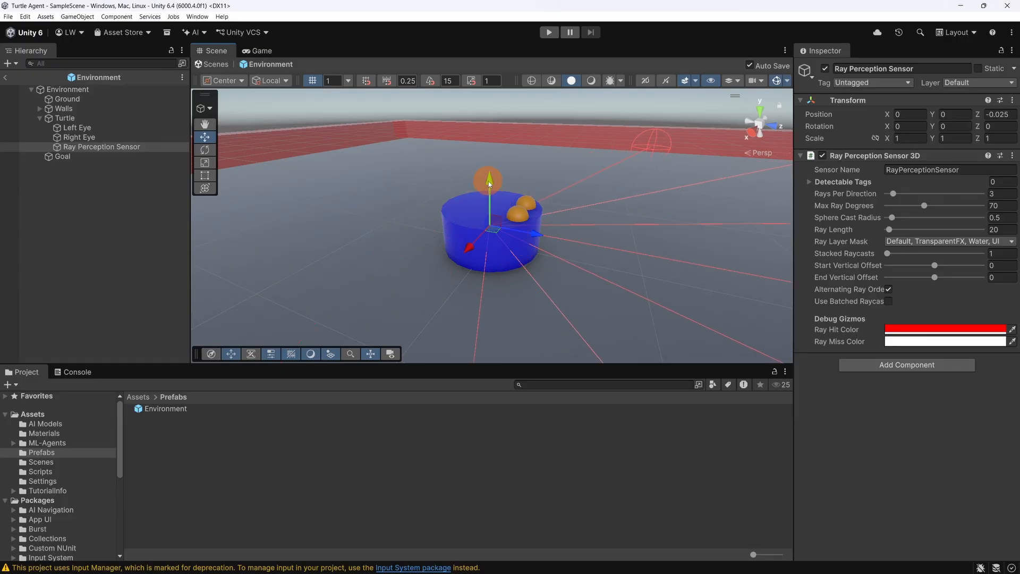
# Step: Review the components and settings of the parent Turtle object
pyautogui.click(120, 118)
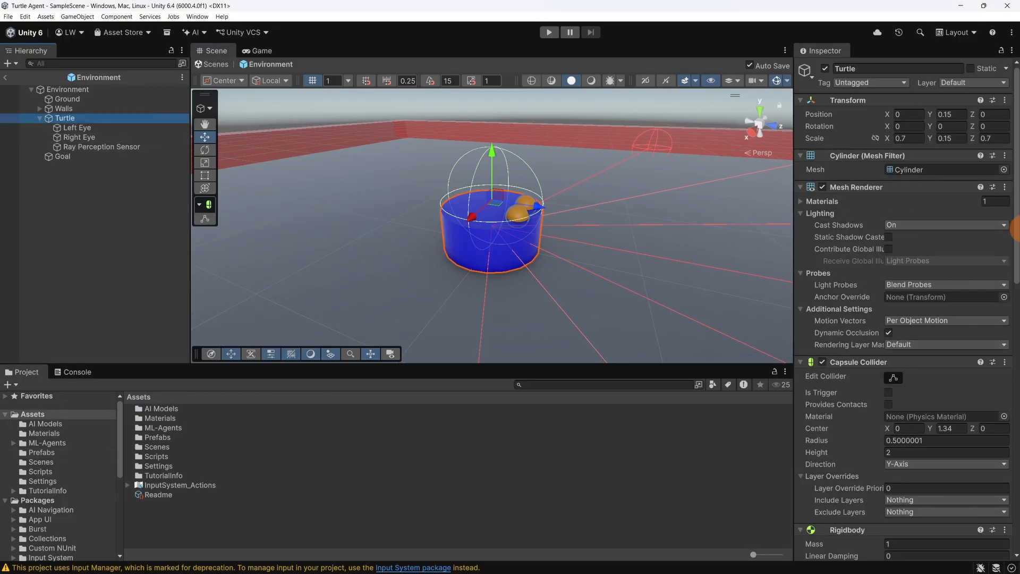
pyautogui.moveTo(1015, 228); pyautogui.dragTo(1009, 487)
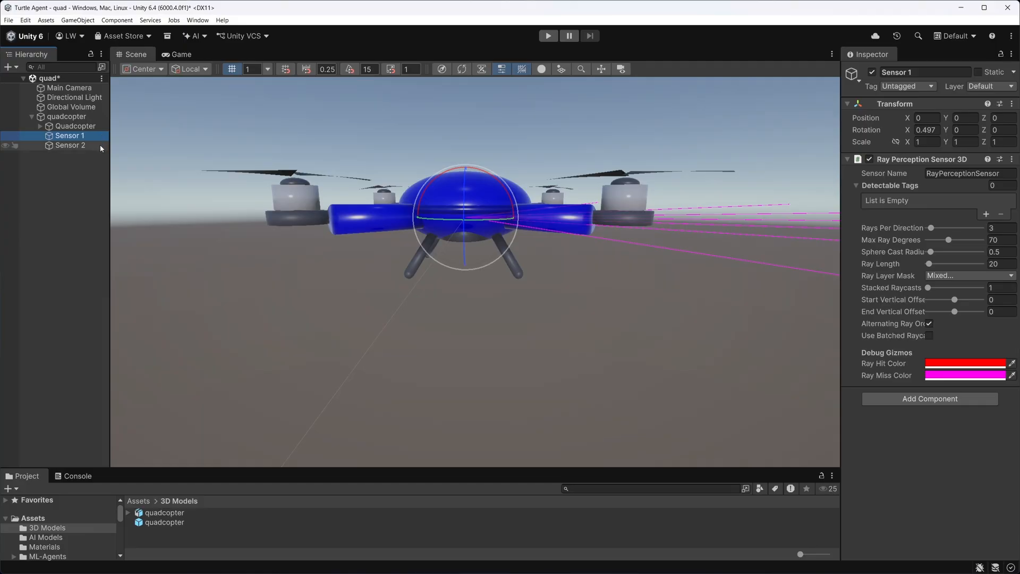
# Step: In the quadcopter scene, rotate Sensor 2 about X to about 87 degrees and select it together with Sensor 1
pyautogui.click(70, 145)
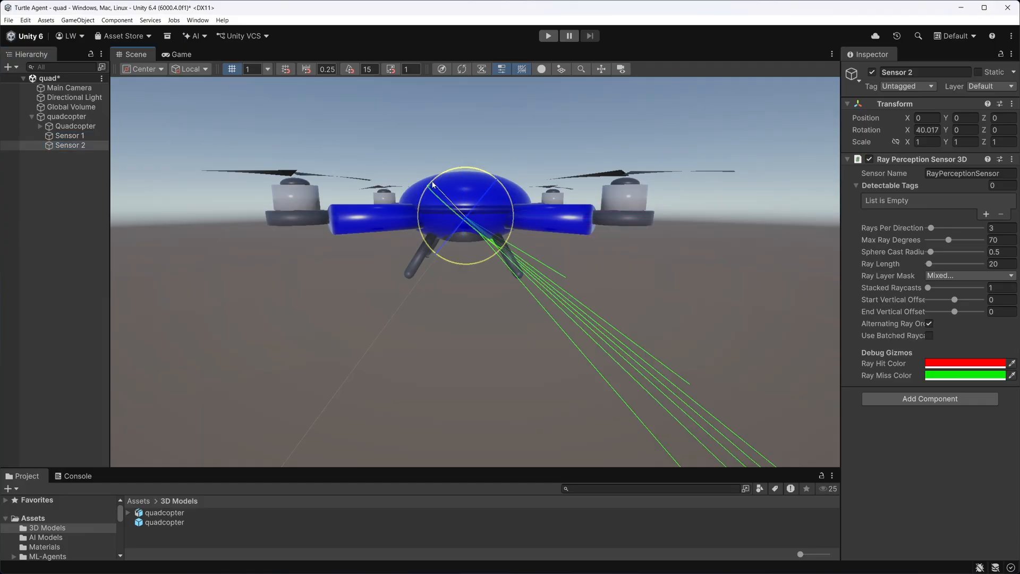
pyautogui.moveTo(449, 176); pyautogui.dragTo(516, 179)
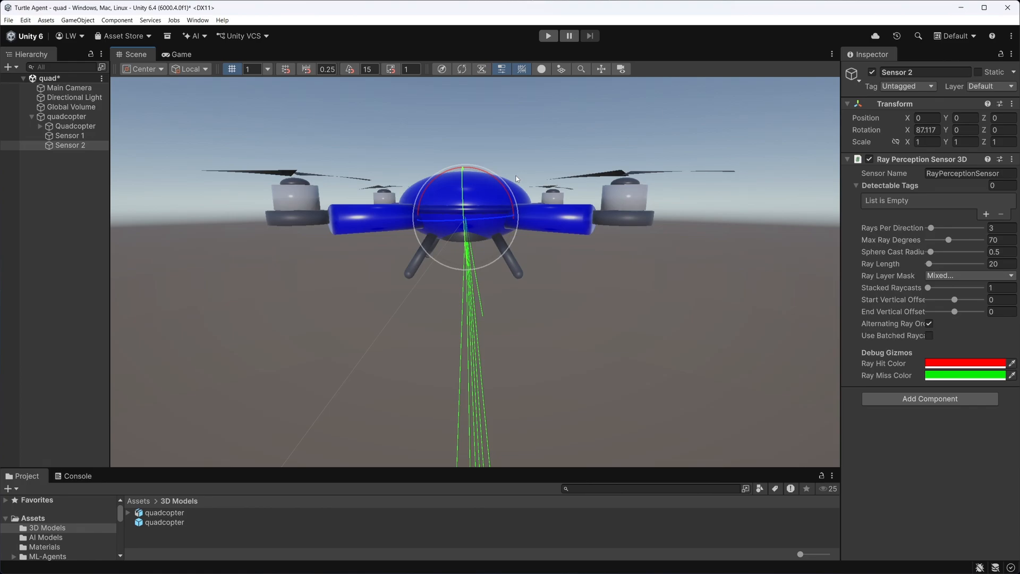
pyautogui.keyDown('shift'); pyautogui.click(70, 136); pyautogui.keyUp('shift')
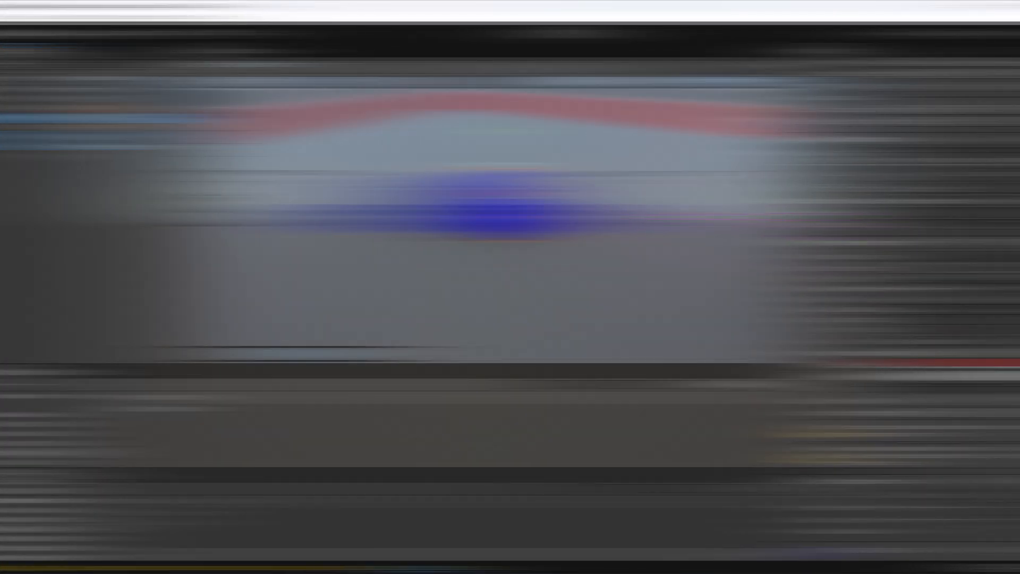
# Step: In the turtle's Environment prefab, try moving the Ray Perception Sensor along Z to about -0.078
pyautogui.click(106, 118)
pyautogui.click(108, 147)
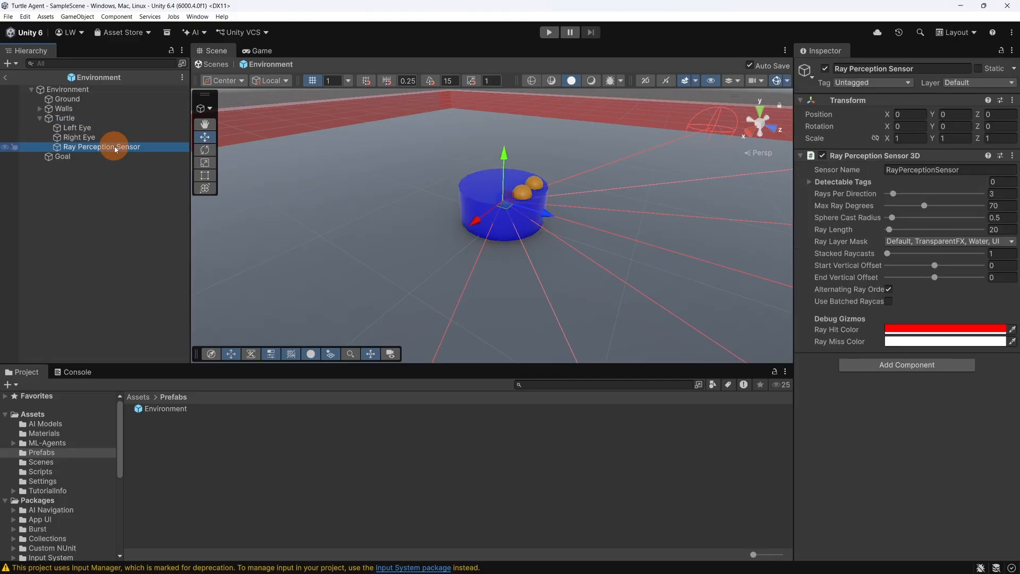
pyautogui.moveTo(547, 217); pyautogui.dragTo(521, 279)
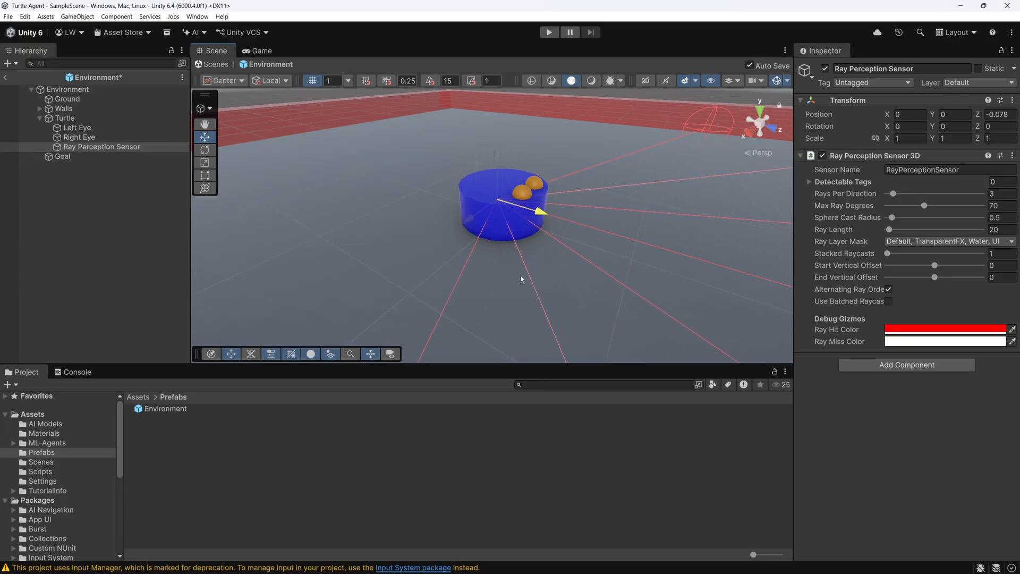
pyautogui.click(774, 425)
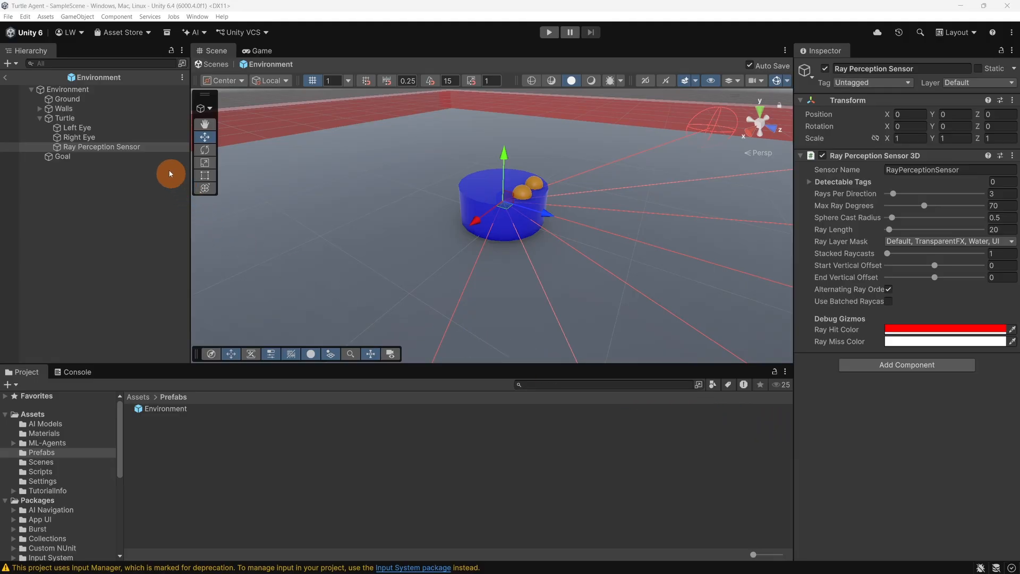
# Step: Add the detectable tags Wall and Goal to the Ray Perception Sensor 3D component and check them against the project's tag list
pyautogui.click(159, 146)
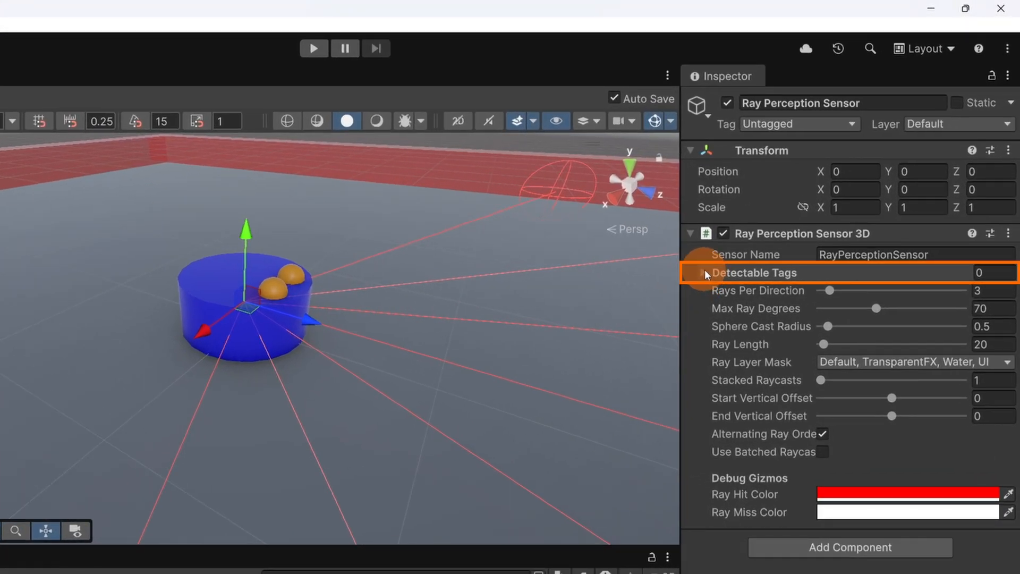
pyautogui.click(705, 271)
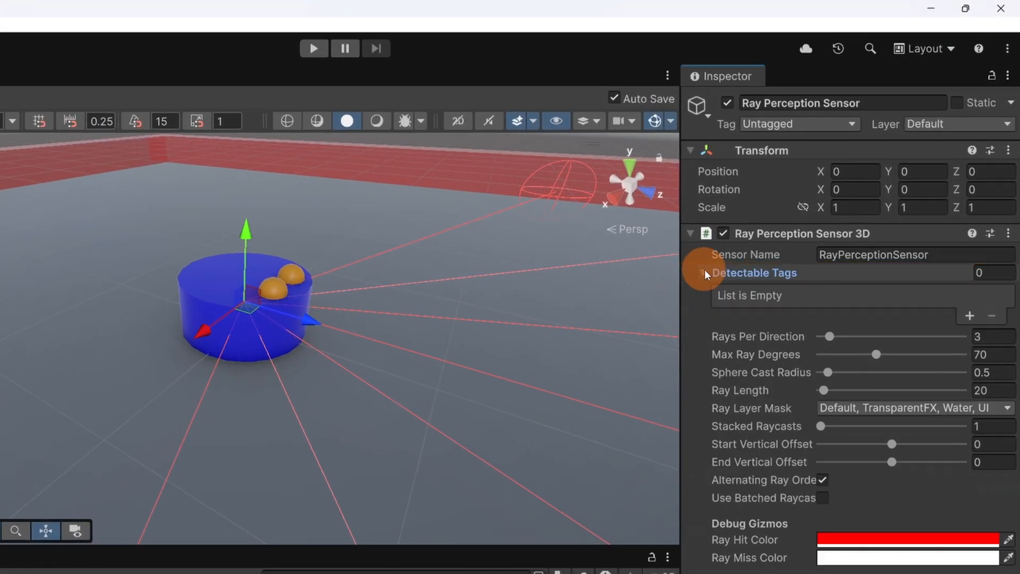
pyautogui.click(968, 318)
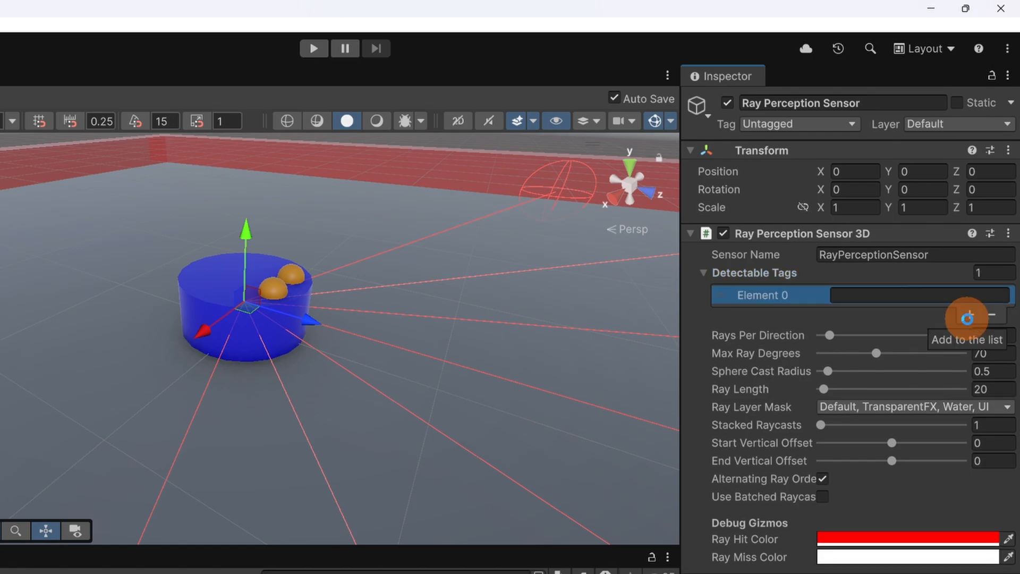
pyautogui.click(968, 318)
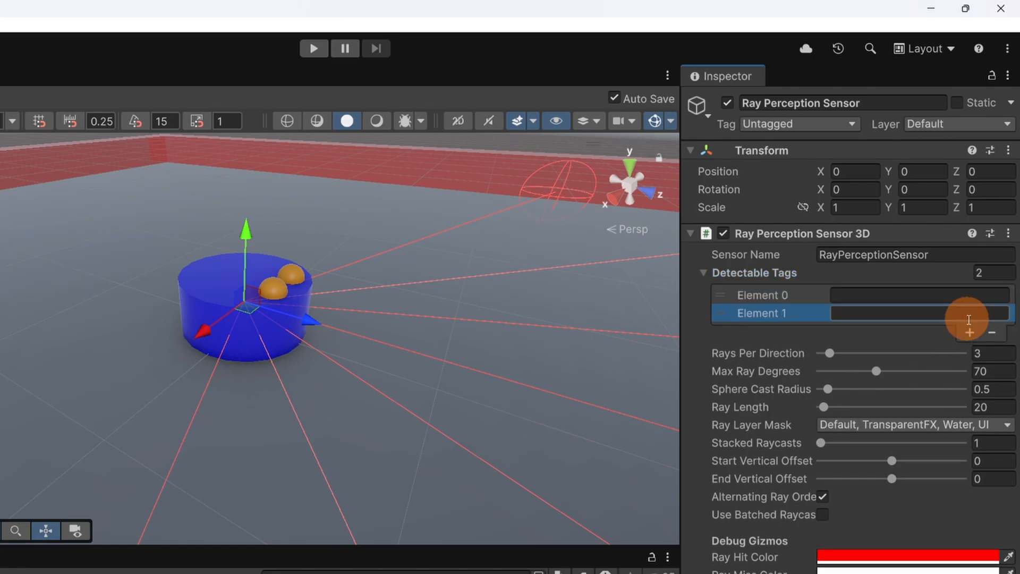
pyautogui.click(975, 296)
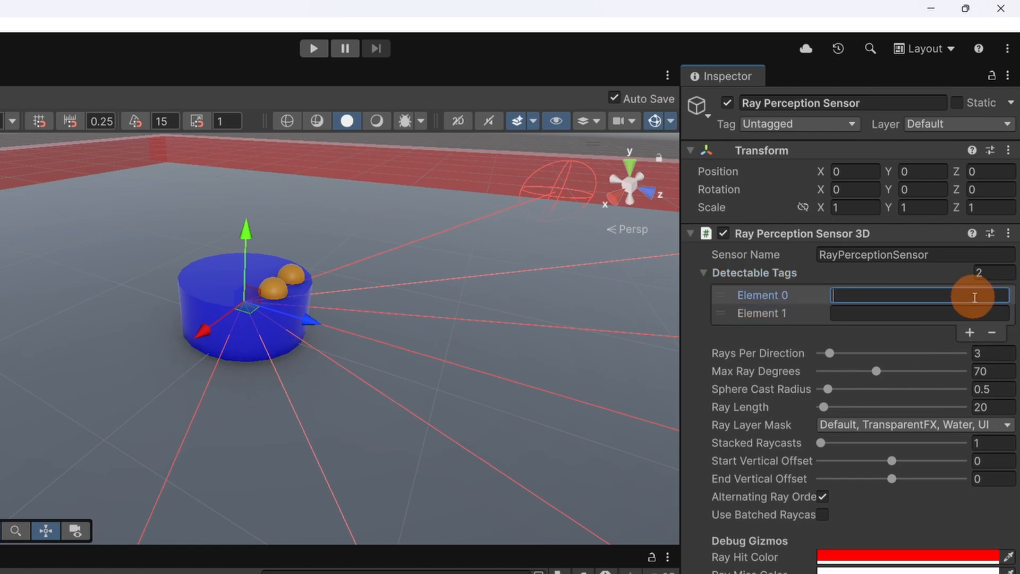
pyautogui.write('Wall')
pyautogui.click(940, 312)
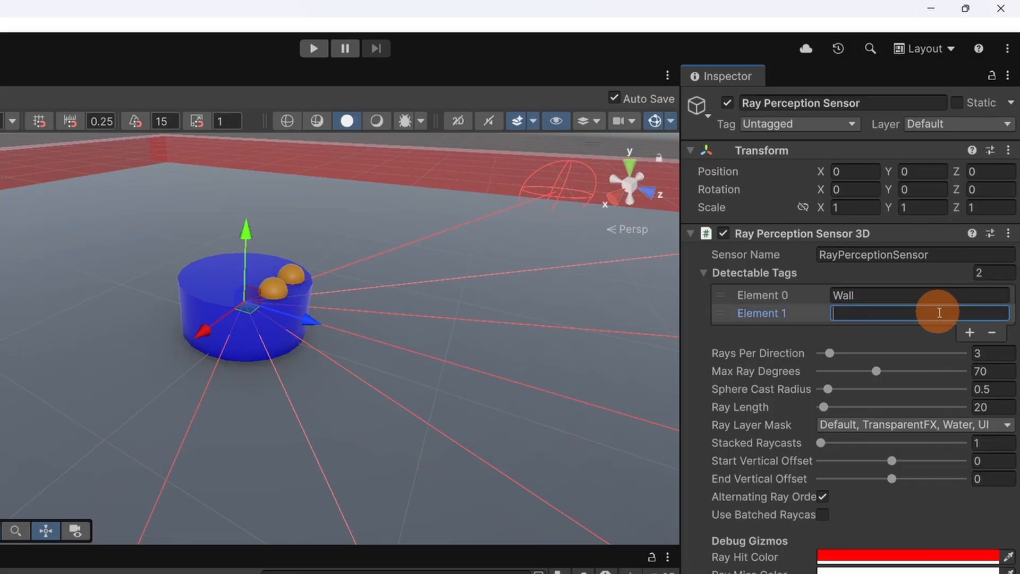
pyautogui.write('Goal')
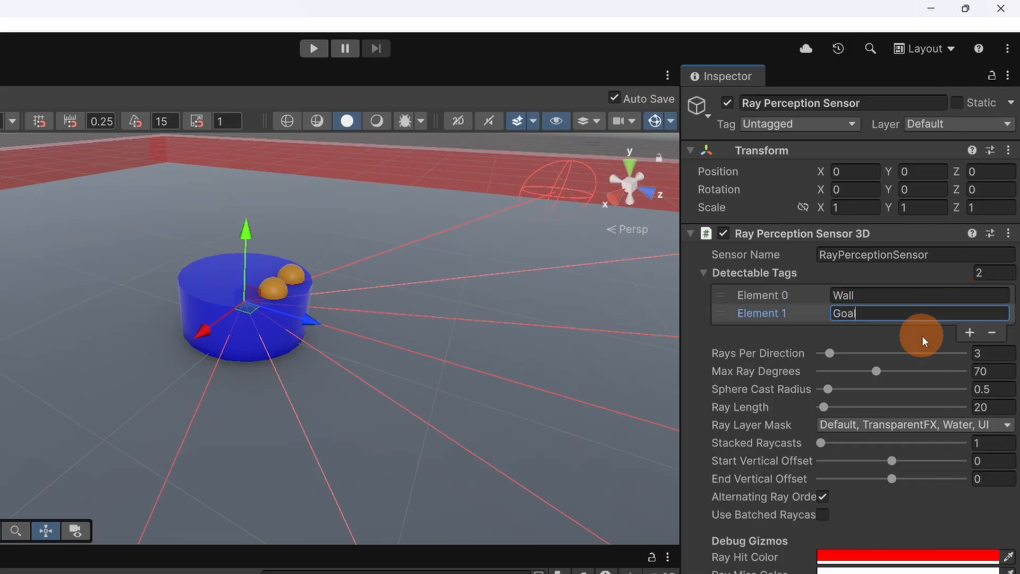
pyautogui.click(852, 121)
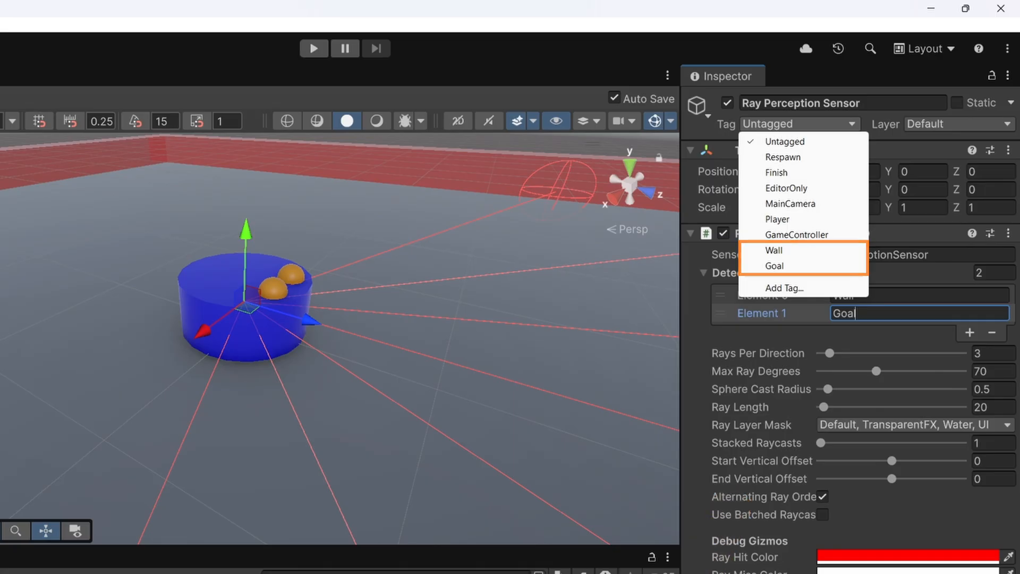
pyautogui.press('Escape')
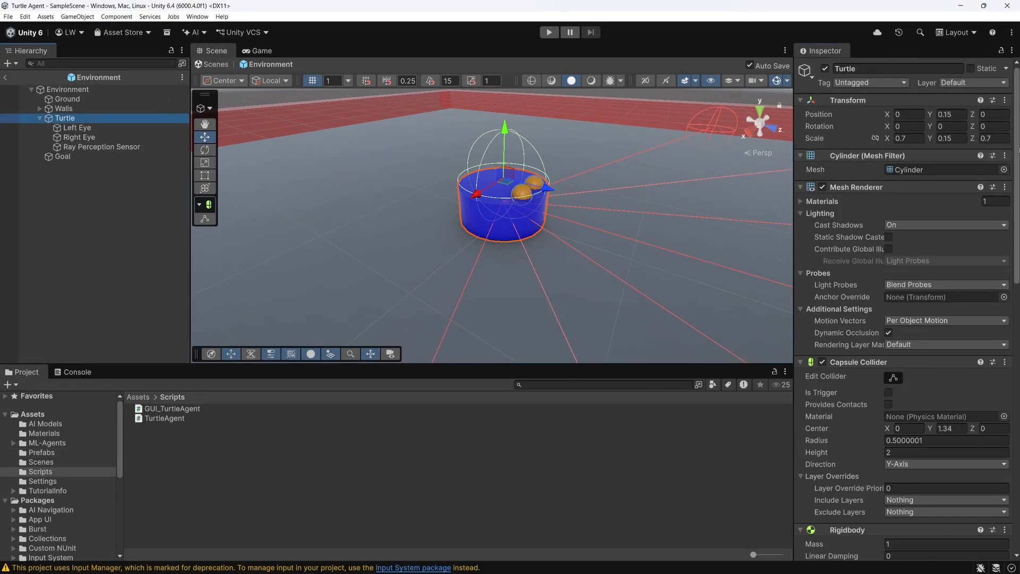
# Step: Open the TurtleAgent script from the Turtle's agent component in the code editor and go to its CollectObservations method
pyautogui.scroll(-10, 925, 182)
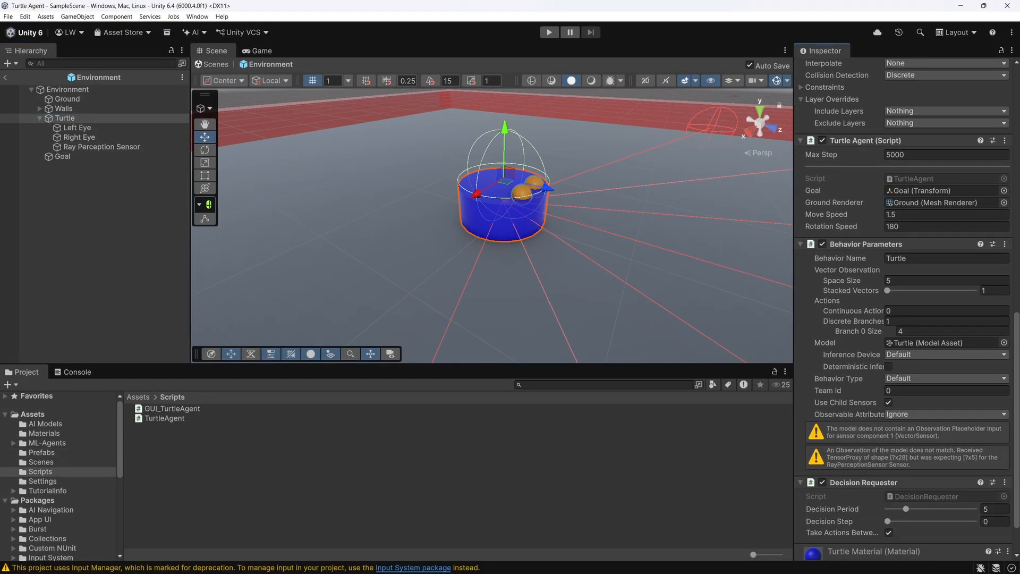
pyautogui.doubleClick(925, 182)
pyautogui.scroll(-20, 994, 420)
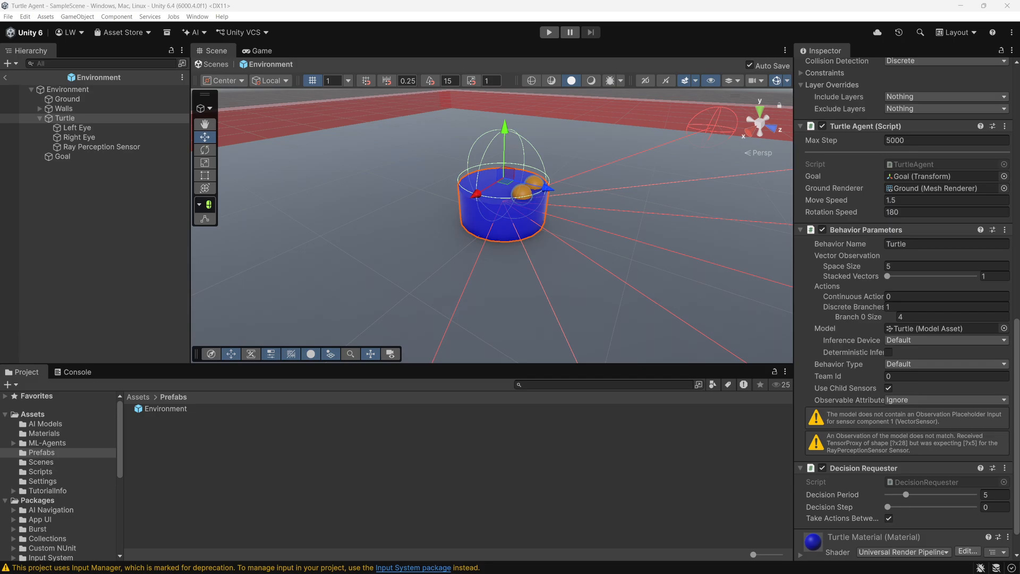
pyautogui.click(918, 168)
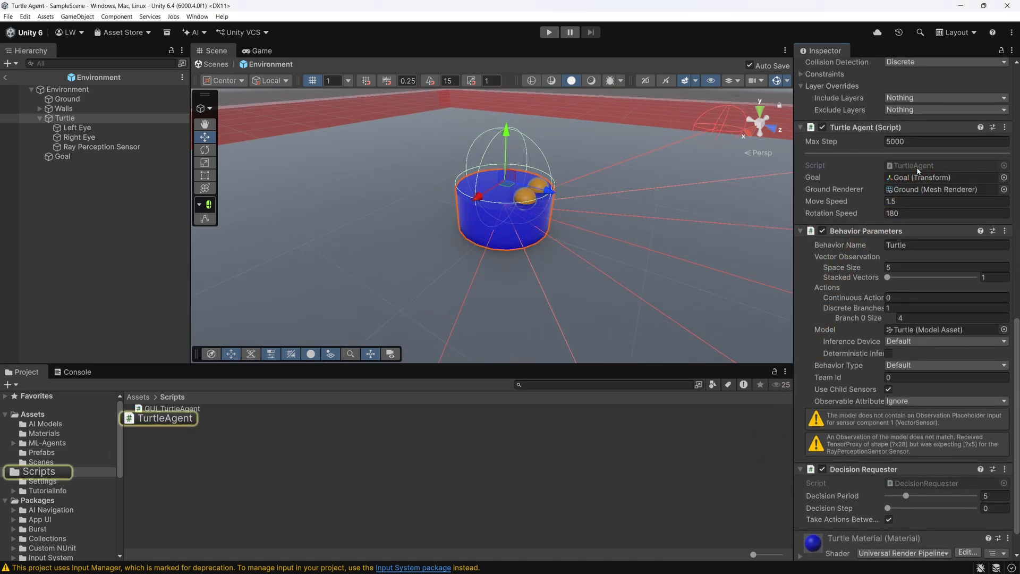
pyautogui.doubleClick(917, 168)
pyautogui.scroll(-11, 937, 469)
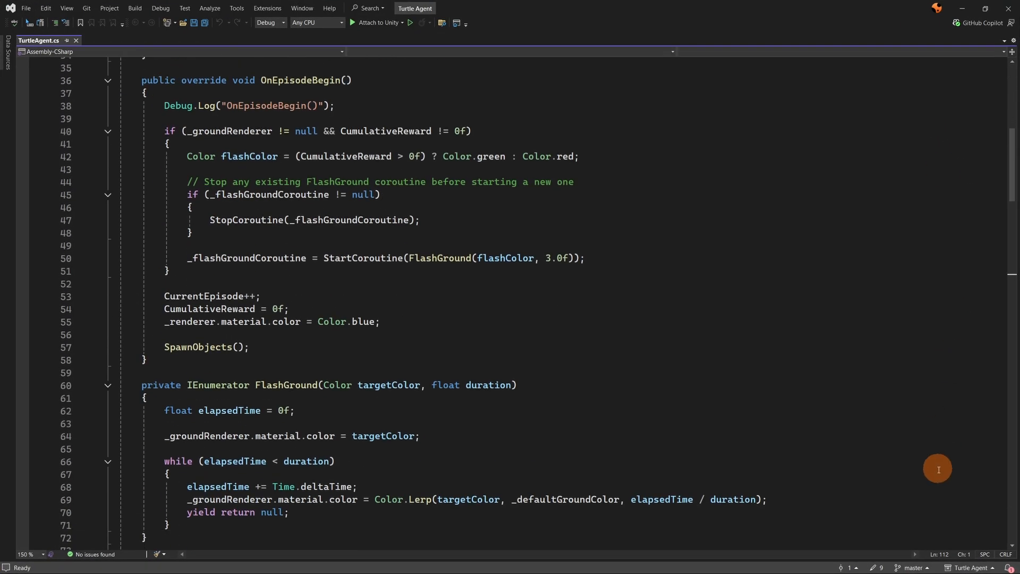
pyautogui.scroll(-18, 938, 469)
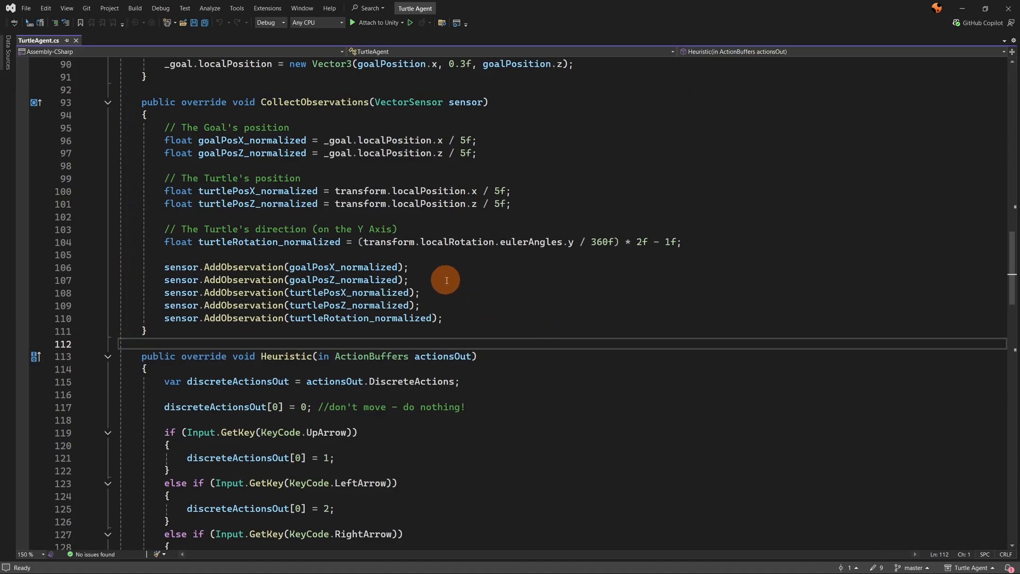
# Step: Delete the two goal observations and the goal position variables from CollectObservations, save TurtleAgent.cs and close the code editor
pyautogui.moveTo(447, 280); pyautogui.dragTo(67, 259)
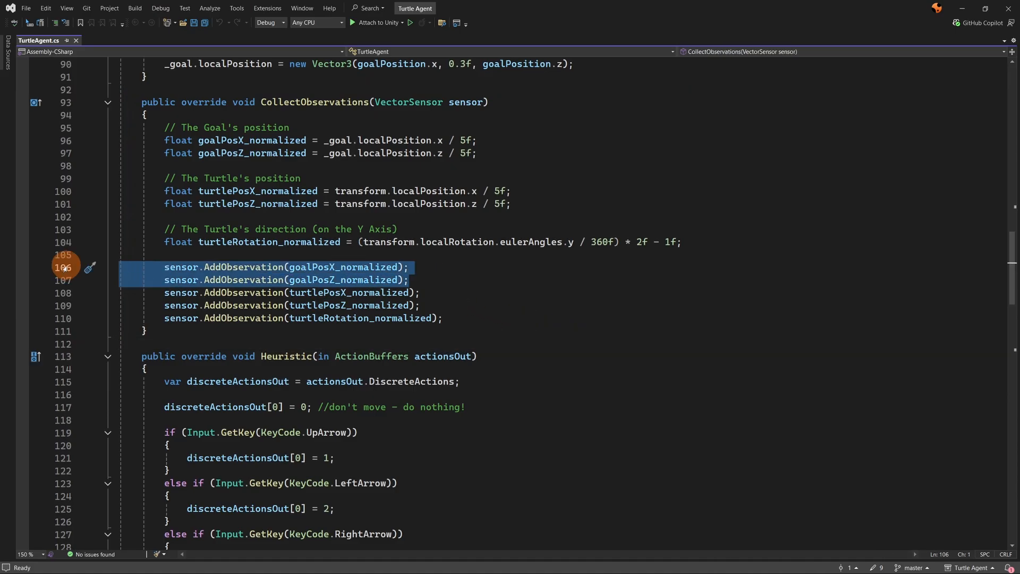
pyautogui.press('Delete')
pyautogui.moveTo(478, 153); pyautogui.dragTo(57, 129)
pyautogui.press('Delete')
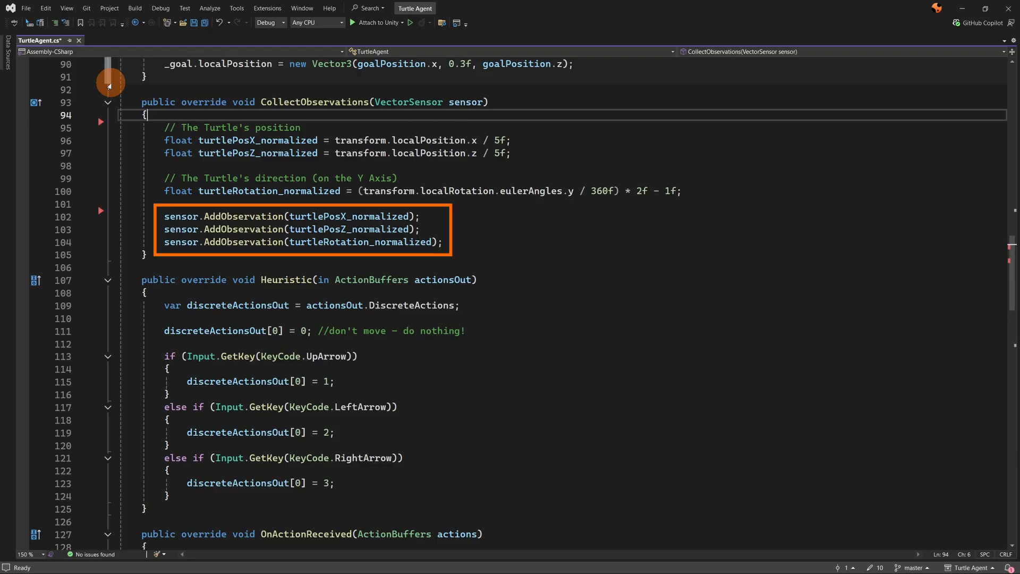
pyautogui.click(206, 24)
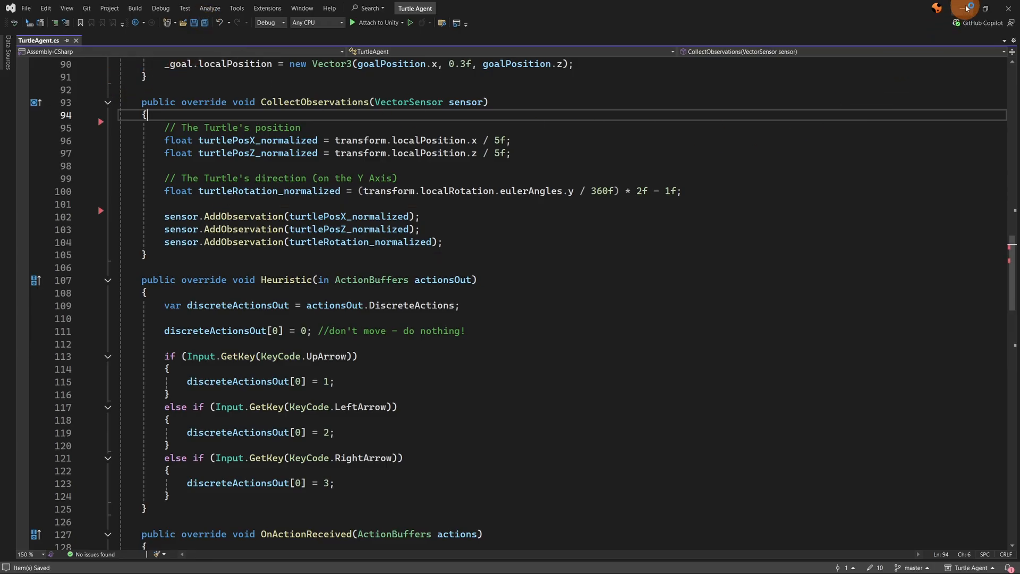
pyautogui.click(1009, 8)
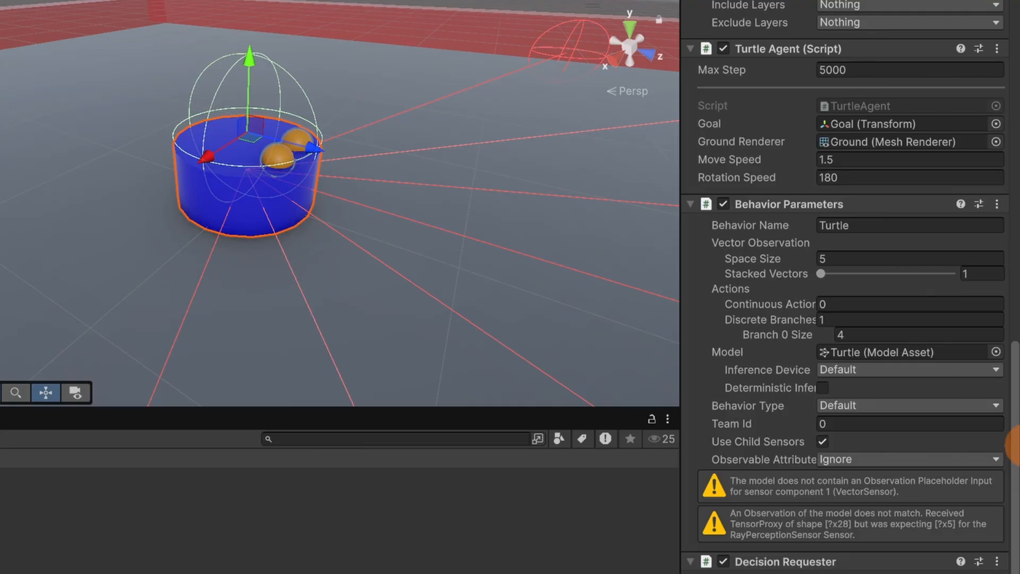
# Step: In the Turtle's Behavior Parameters, set the vector observation Space Size to 3 and clear the assigned Turtle model
pyautogui.click(869, 259)
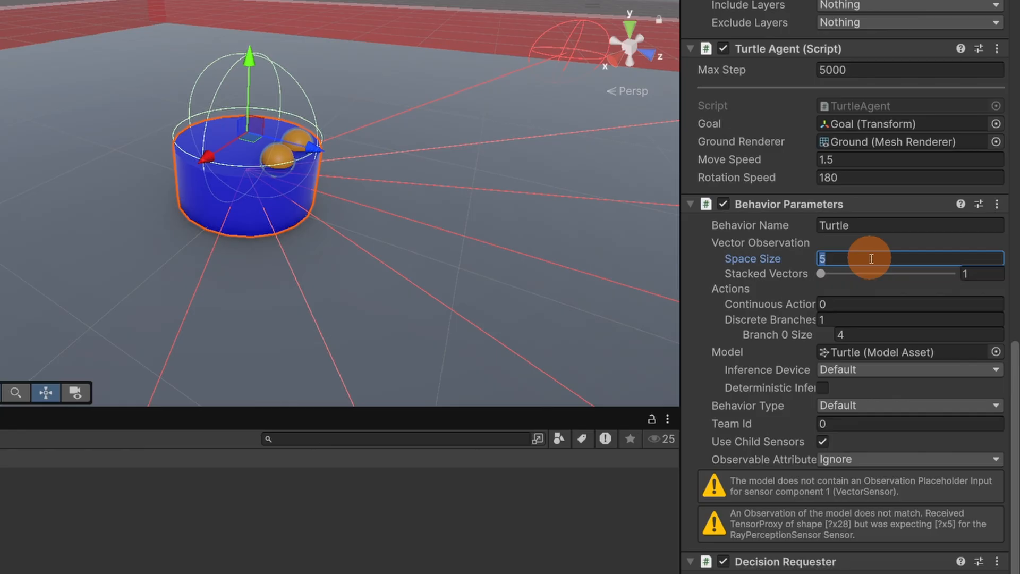
pyautogui.write('3')
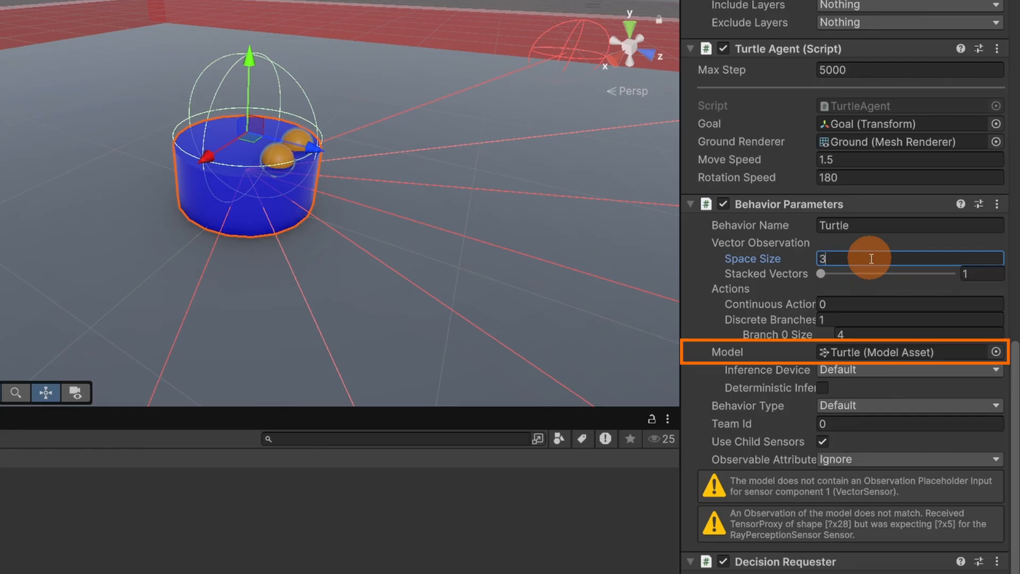
pyautogui.click(969, 353)
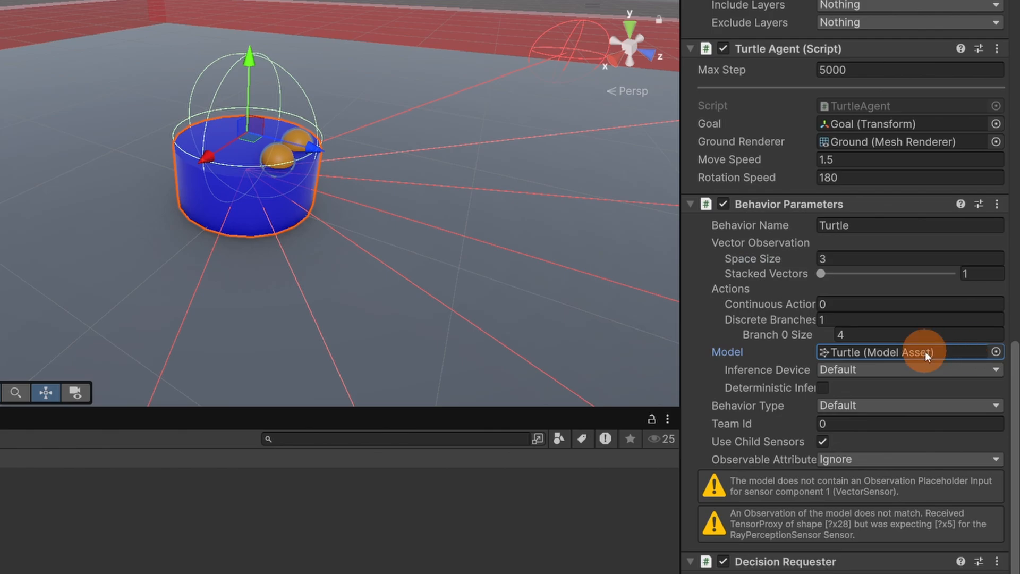
pyautogui.press('Delete')
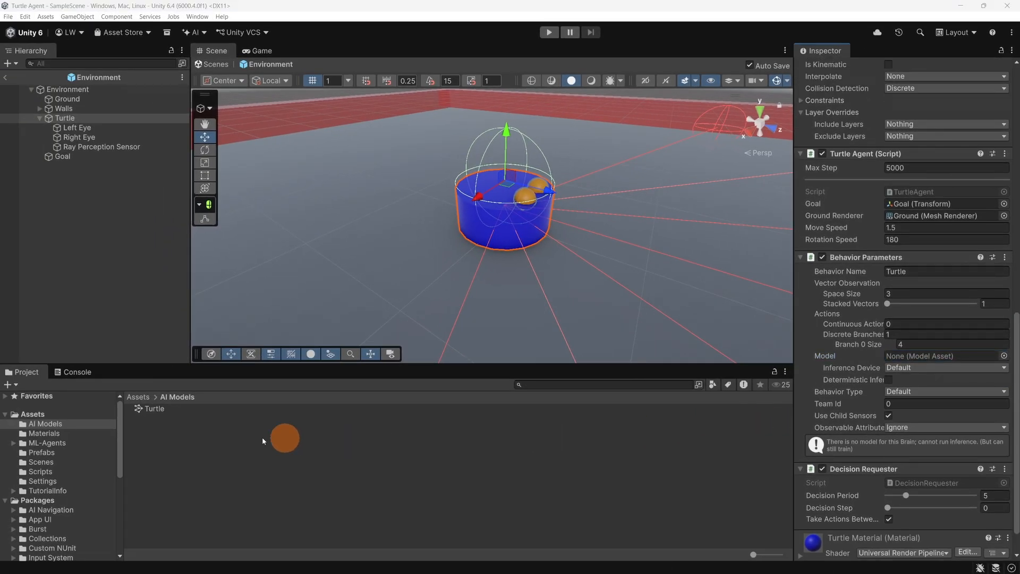
# Step: Delete the old Turtle model asset from the project's AI Models folder
pyautogui.click(113, 422)
pyautogui.click(155, 408)
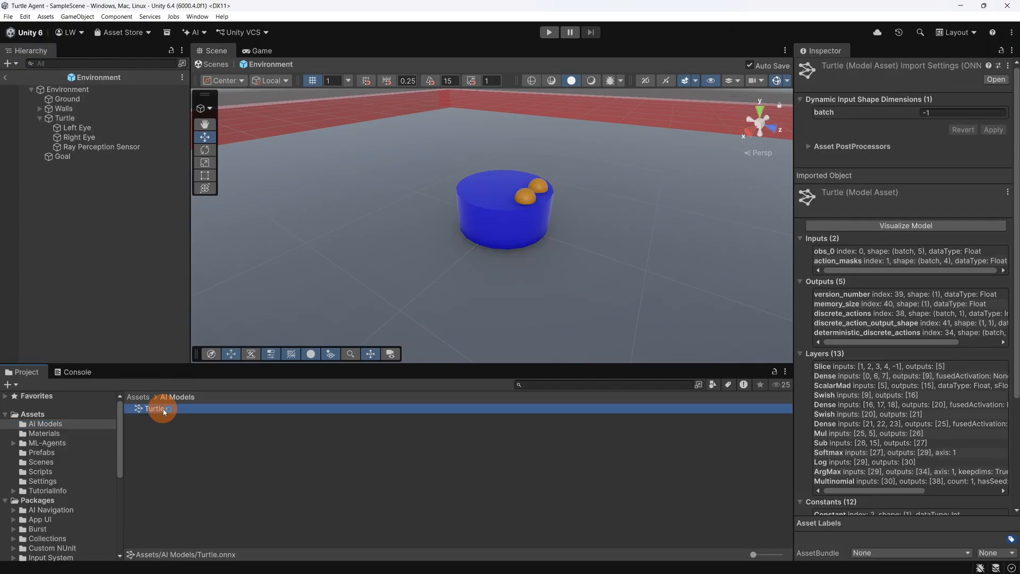
pyautogui.press('Delete')
pyautogui.click(516, 309)
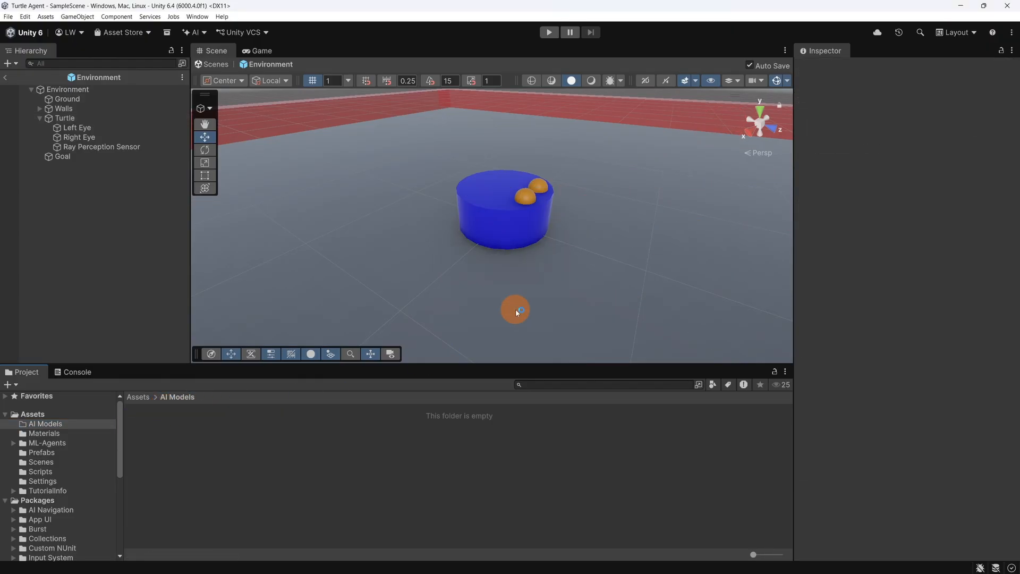
# Step: Select the Ray Perception Sensor and try out its Max Ray Degrees setting, leaving it at 70
pyautogui.click(145, 148)
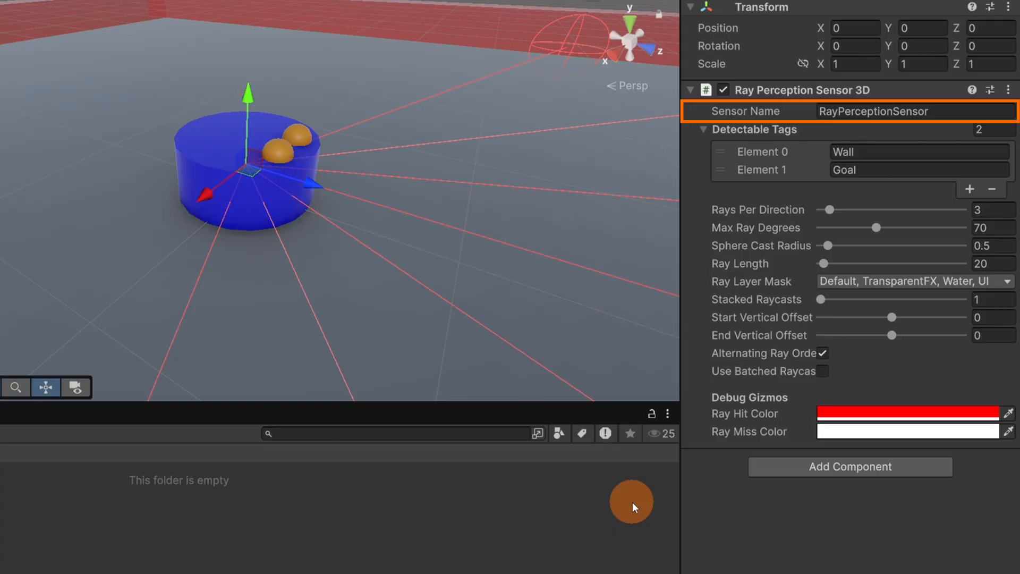
pyautogui.scroll(-5, 467, 216)
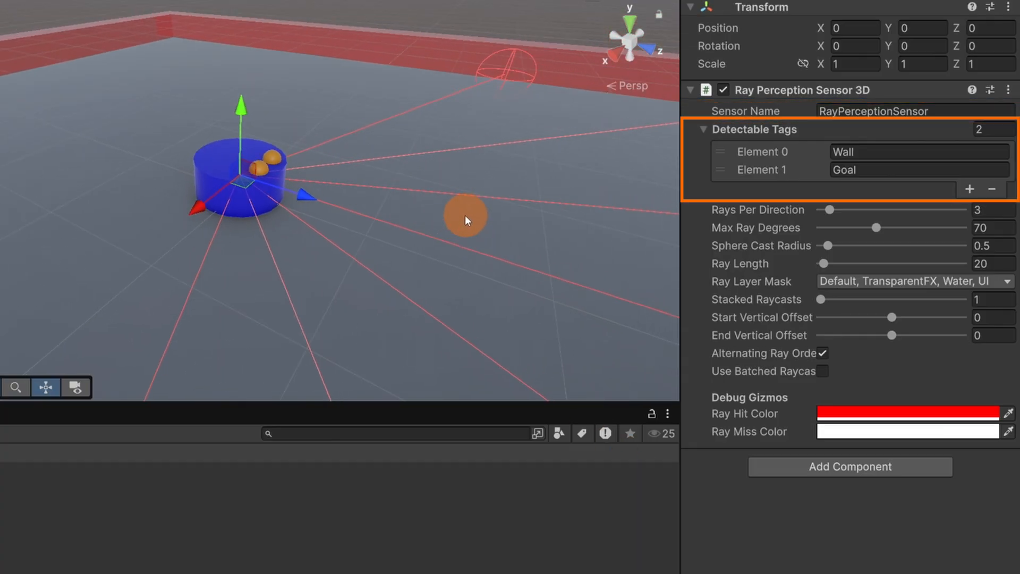
pyautogui.moveTo(500, 199); pyautogui.dragTo(339, 144, button='middle')
pyautogui.keyDown('alt'); pyautogui.moveTo(340, 144); pyautogui.dragTo(500, 236); pyautogui.keyUp('alt')
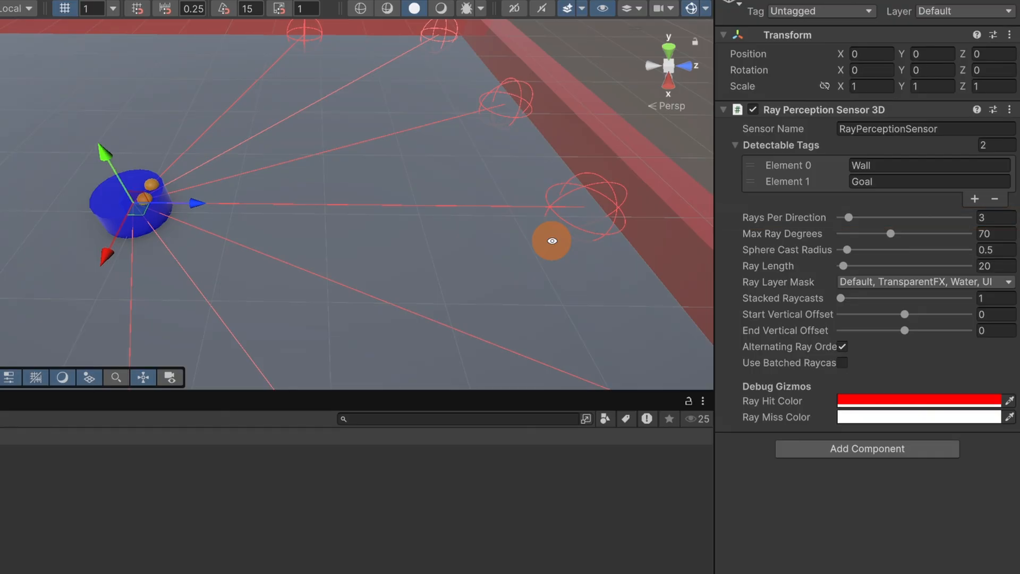
pyautogui.moveTo(891, 235)
pyautogui.mouseDown()
pyautogui.moveTo(942, 236)
pyautogui.moveTo(845, 236)
pyautogui.moveTo(906, 235)
pyautogui.moveTo(863, 235)
pyautogui.moveTo(891, 232)
pyautogui.mouseUp()
pyautogui.click(891, 232)
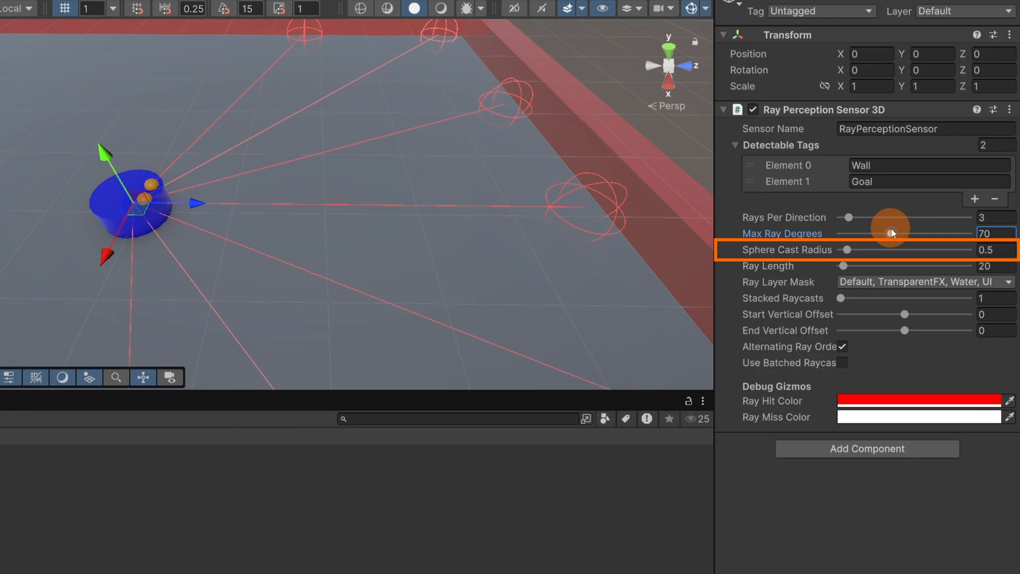
# Step: Try a Sphere Cast Radius of 1.39 on the Ray Perception Sensor 3D and set it back to 0.5
pyautogui.moveTo(849, 247); pyautogui.dragTo(861, 254)
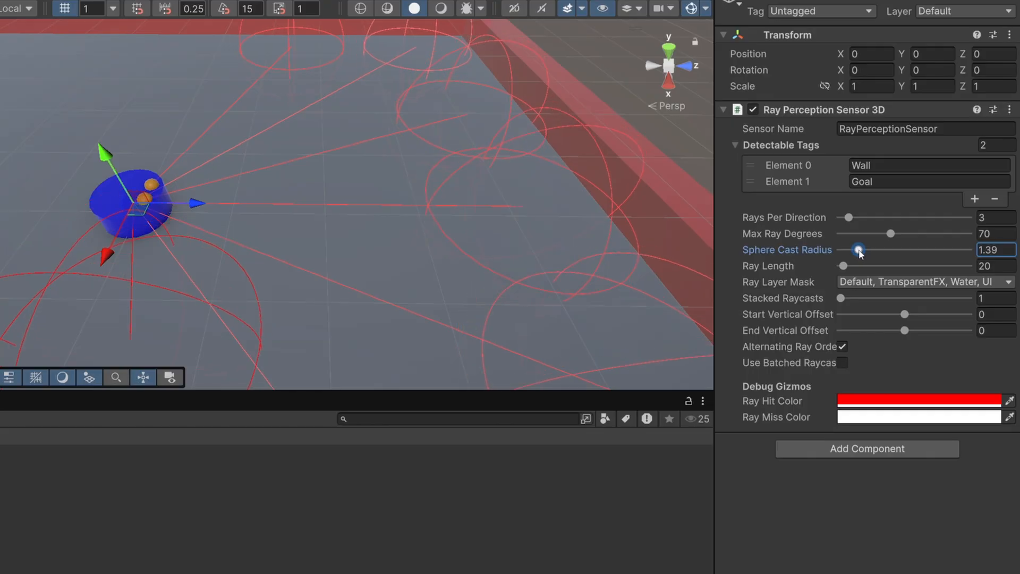
pyautogui.moveTo(982, 249); pyautogui.dragTo(1012, 248)
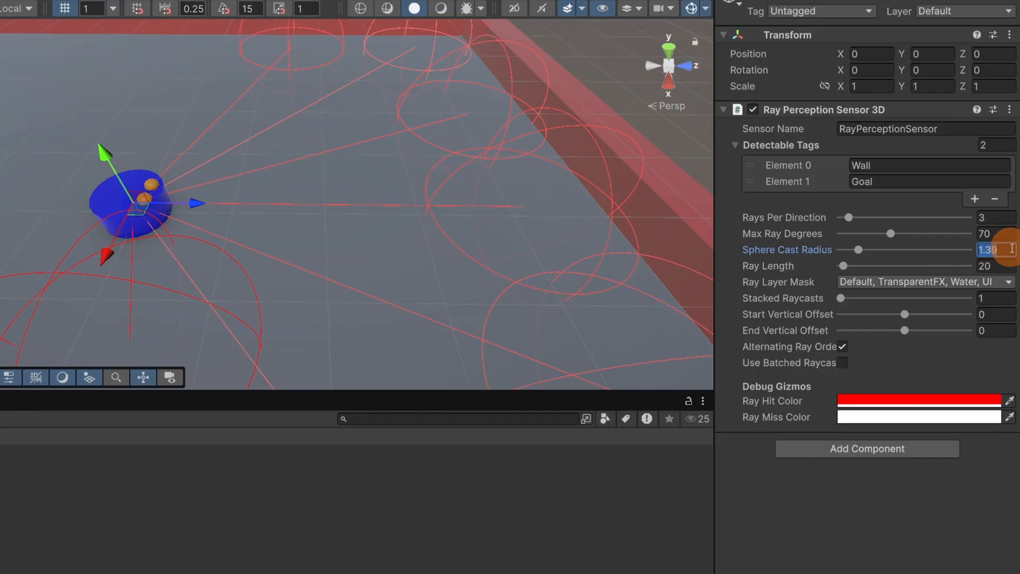
pyautogui.write('0.')
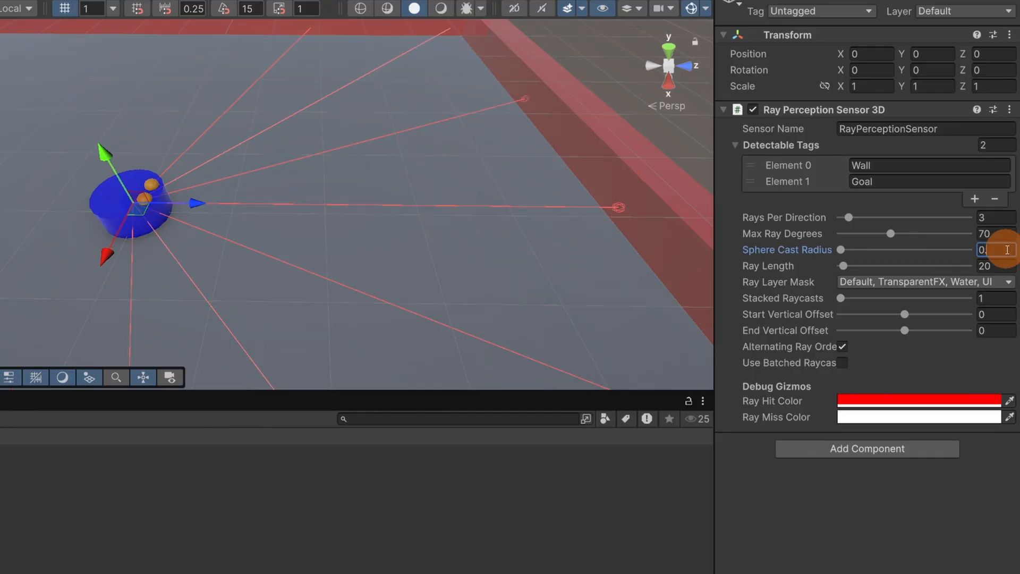
pyautogui.write('5')
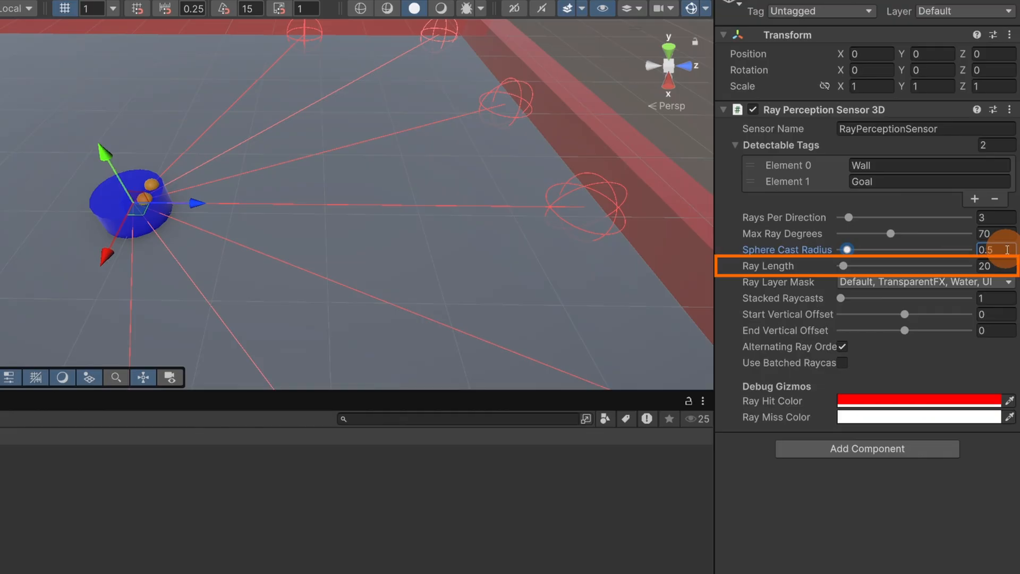
# Step: Try a shorter Ray Length on the Ray Perception Sensor 3D and set it back to 20
pyautogui.moveTo(844, 266); pyautogui.dragTo(841, 267)
pyautogui.click(1008, 266)
pyautogui.write('2')
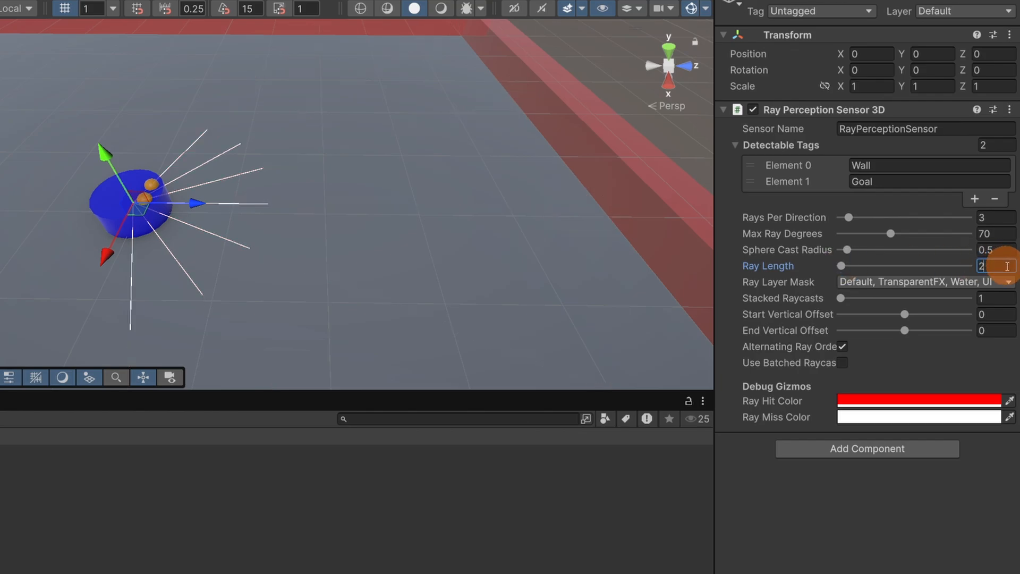
pyautogui.write('0')
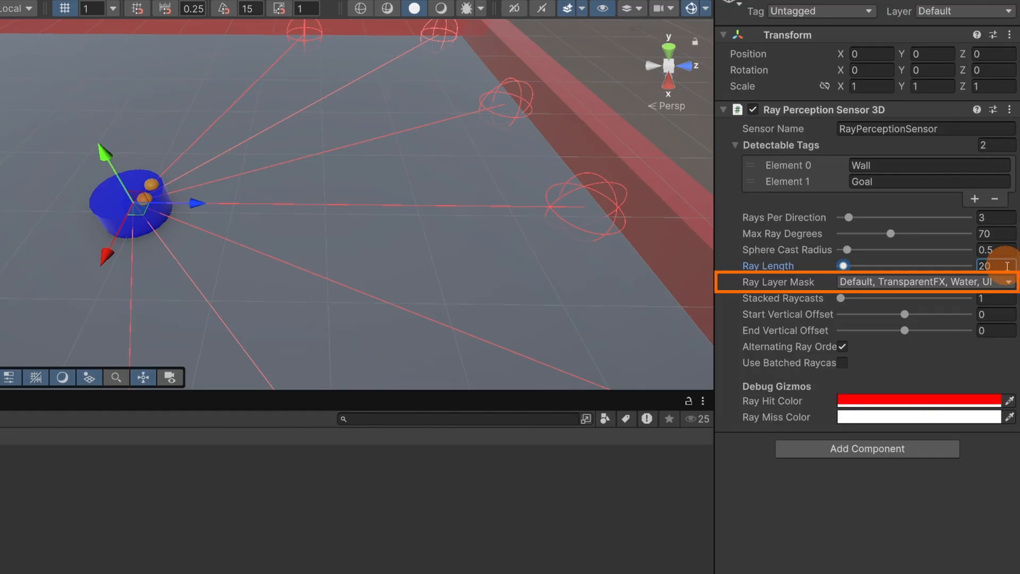
# Step: Try an End Vertical Offset of -0.2 on the Ray Perception Sensor 3D and reset it to 0
pyautogui.click(1002, 300)
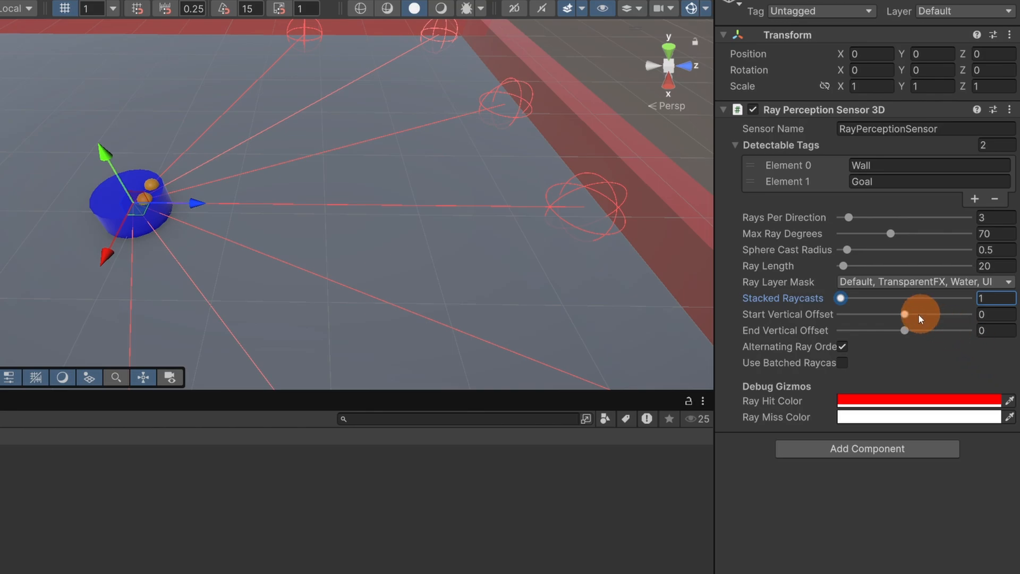
pyautogui.moveTo(906, 313)
pyautogui.mouseDown()
pyautogui.moveTo(926, 316)
pyautogui.moveTo(907, 317)
pyautogui.moveTo(918, 332)
pyautogui.moveTo(972, 332)
pyautogui.moveTo(821, 349)
pyautogui.moveTo(905, 341)
pyautogui.mouseUp()
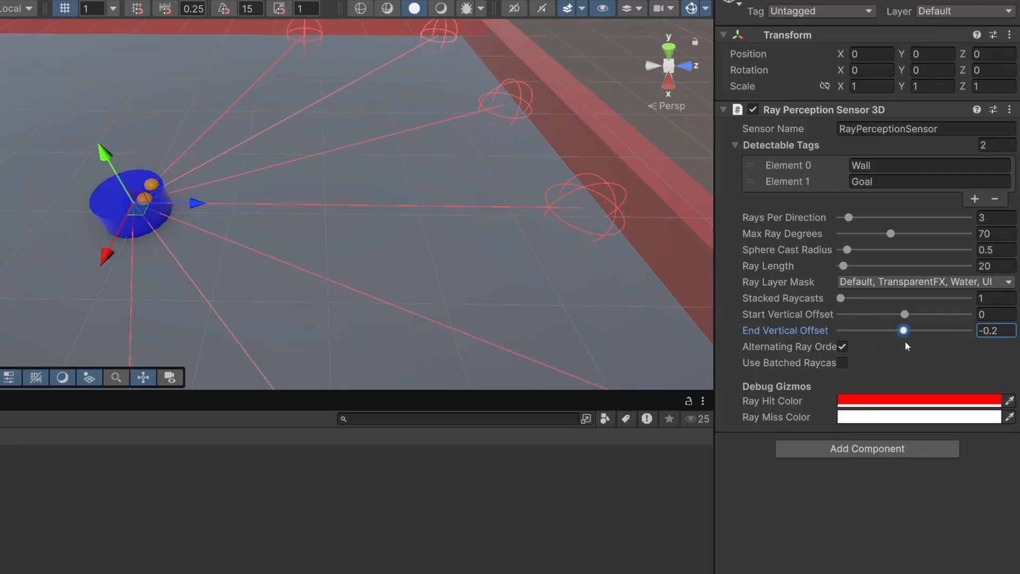
pyautogui.click(940, 366)
pyautogui.moveTo(715, 360); pyautogui.dragTo(681, 361)
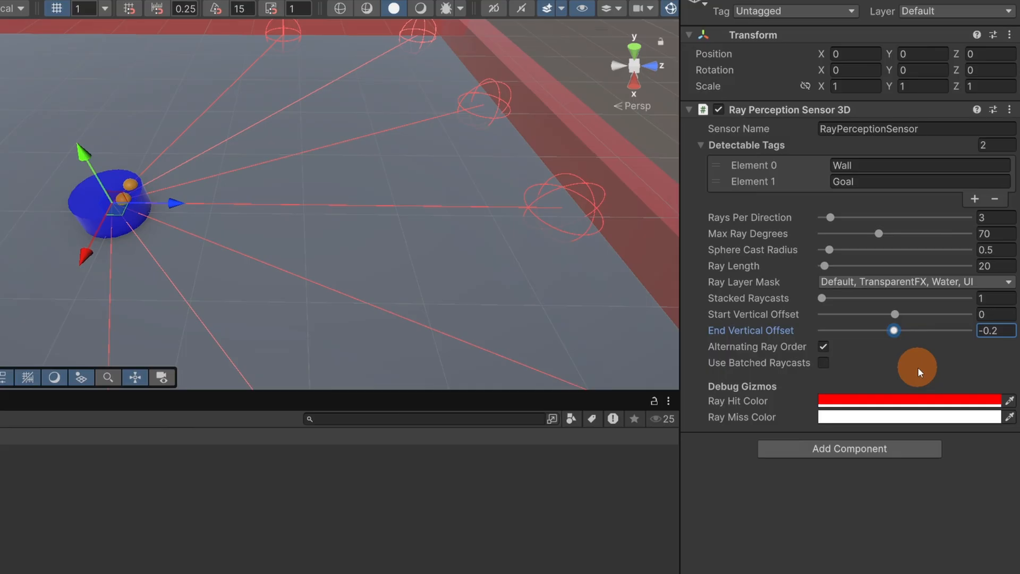
pyautogui.click(998, 328)
pyautogui.write('0')
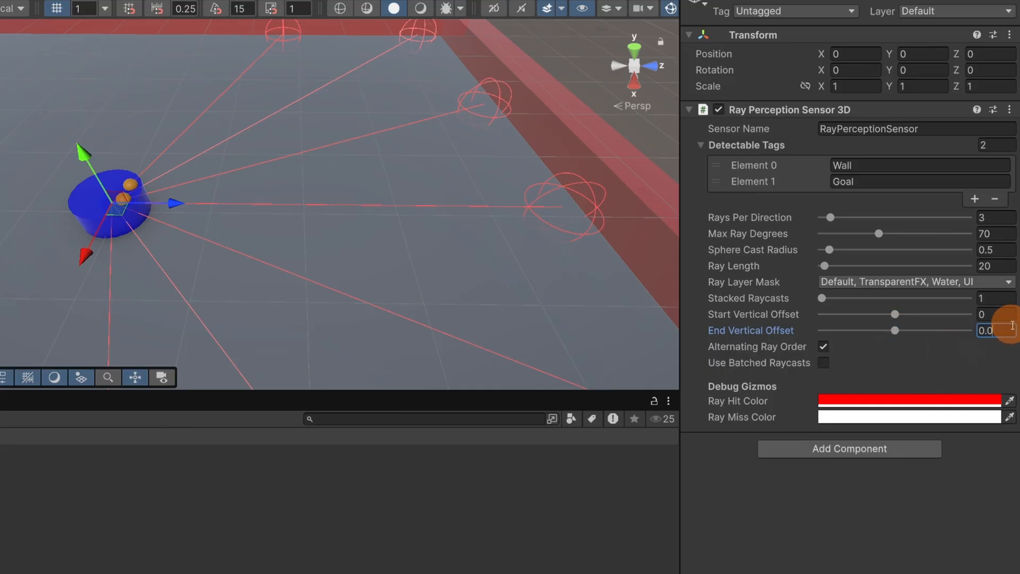
pyautogui.press('Return')
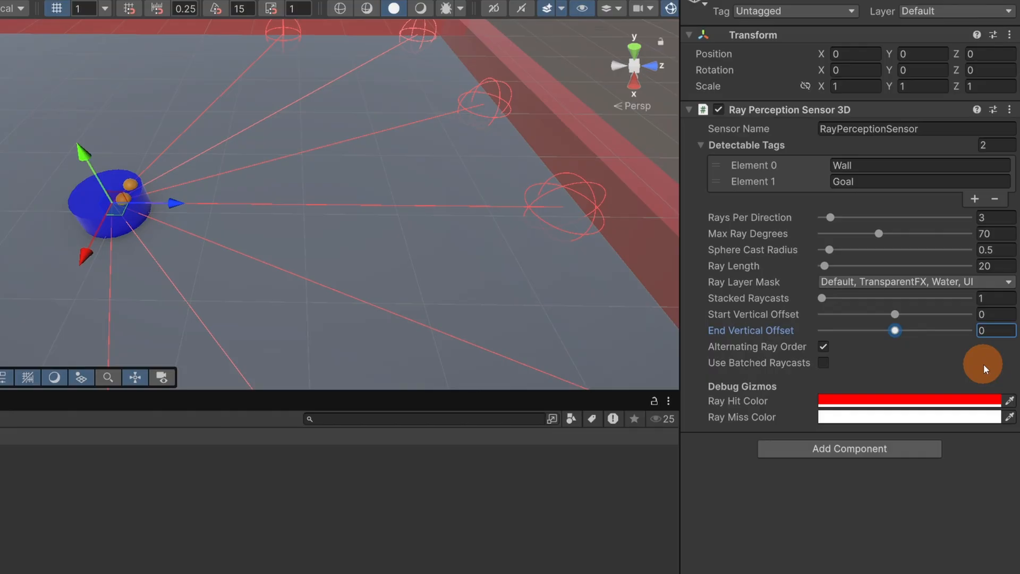
pyautogui.click(983, 365)
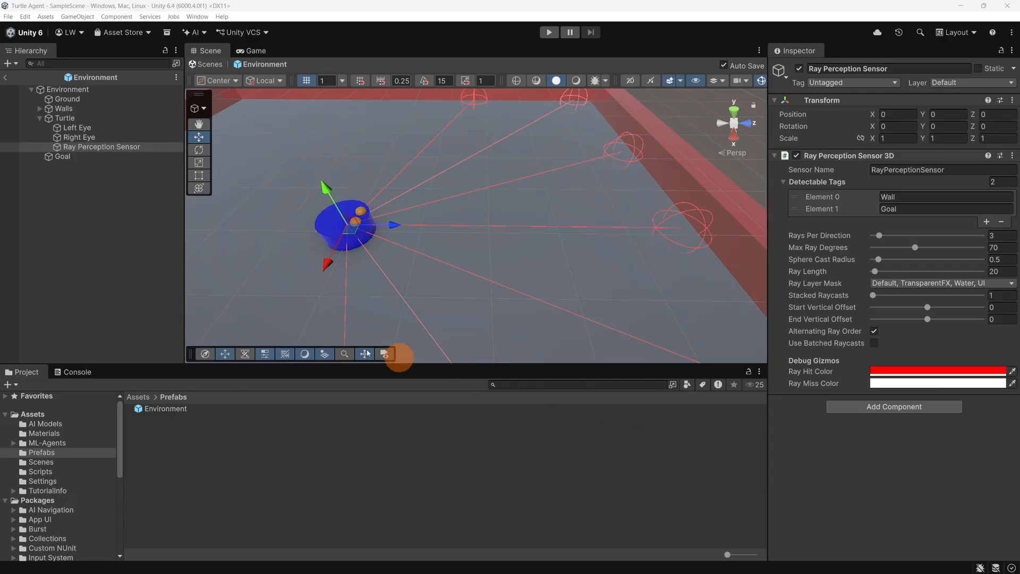
# Step: Leave the Environment prefab for SampleScene and check the individual Environment copies for the ray sensor
pyautogui.click(7, 78)
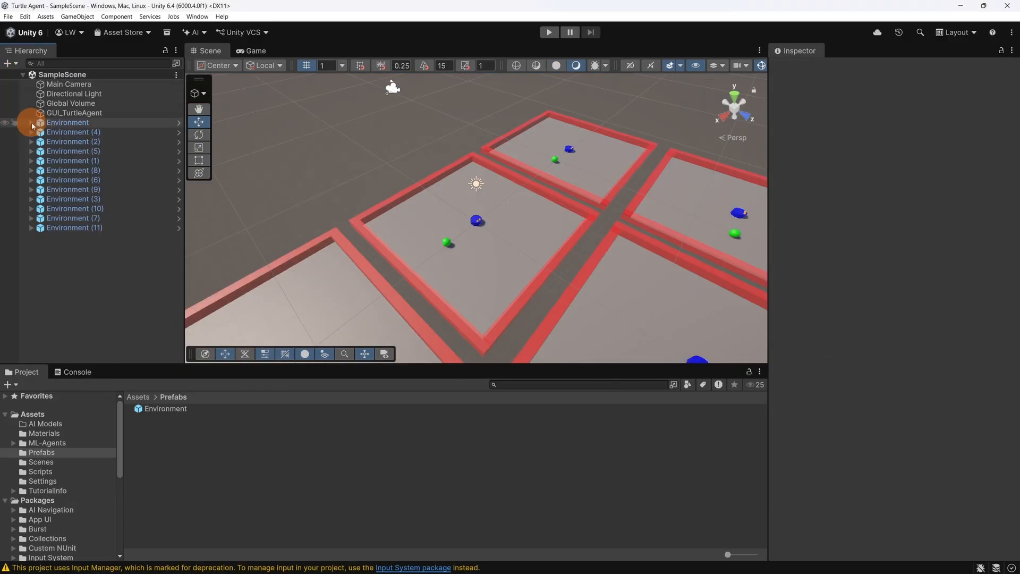
pyautogui.click(31, 123)
pyautogui.click(62, 124)
pyautogui.keyDown('alt'); pyautogui.moveTo(672, 294); pyautogui.dragTo(579, 255); pyautogui.keyUp('alt')
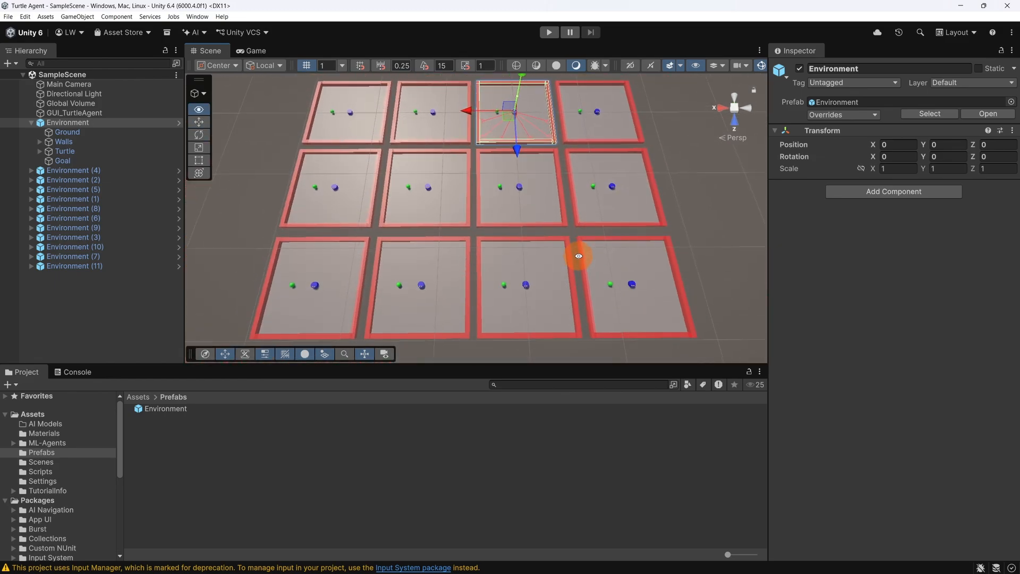
pyautogui.click(107, 171)
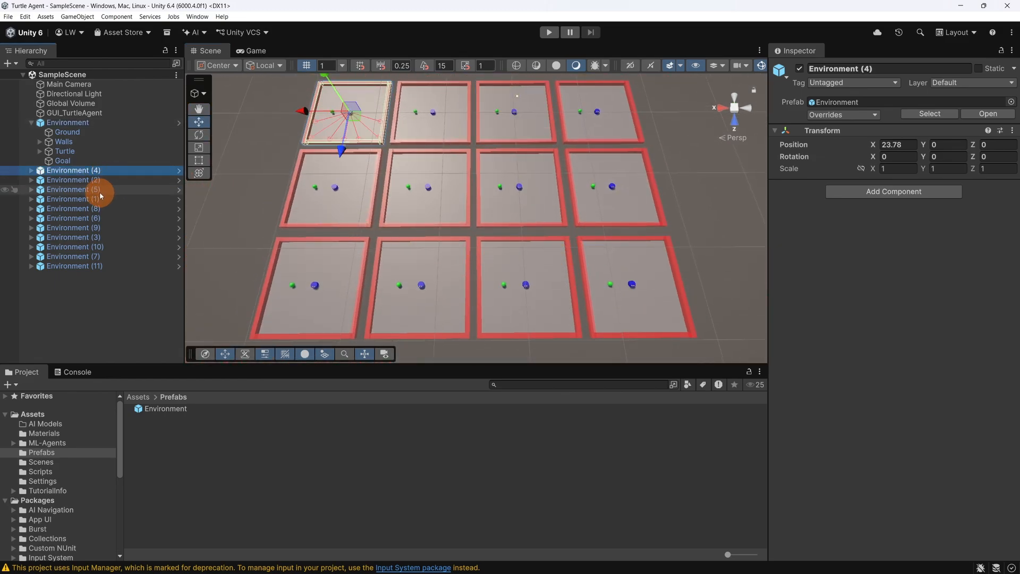
pyautogui.click(100, 180)
pyautogui.click(104, 190)
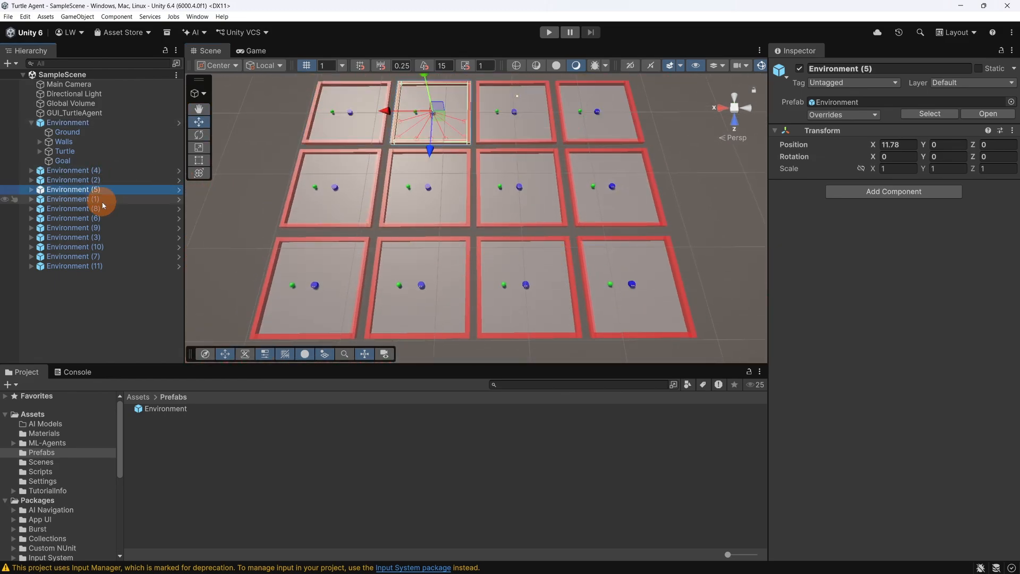
pyautogui.click(100, 200)
pyautogui.click(100, 208)
pyautogui.click(103, 220)
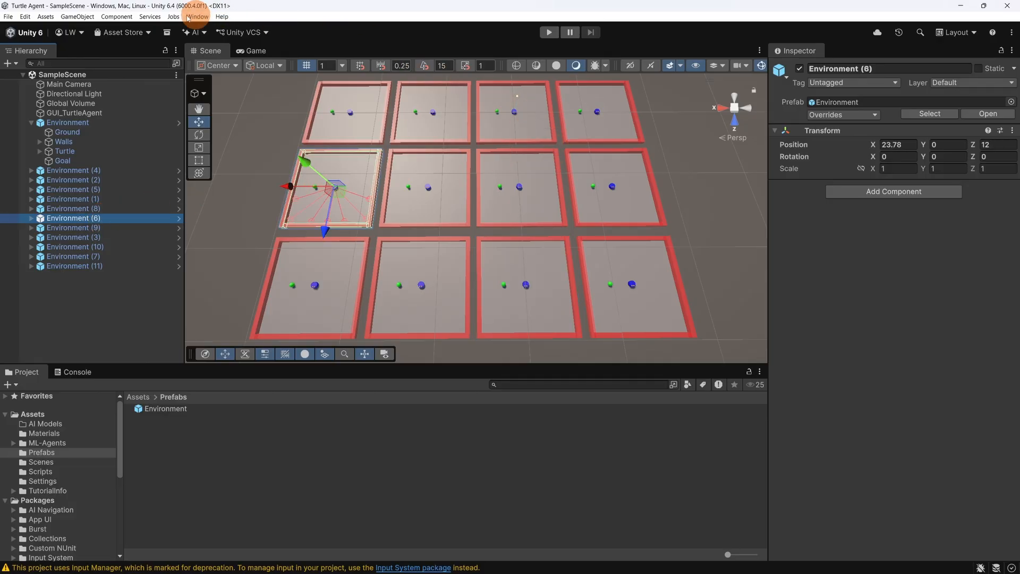
# Step: Save the scene, minimize Unity and open the Anaconda PowerShell Prompt from the desktop
pyautogui.click(8, 17)
pyautogui.click(24, 63)
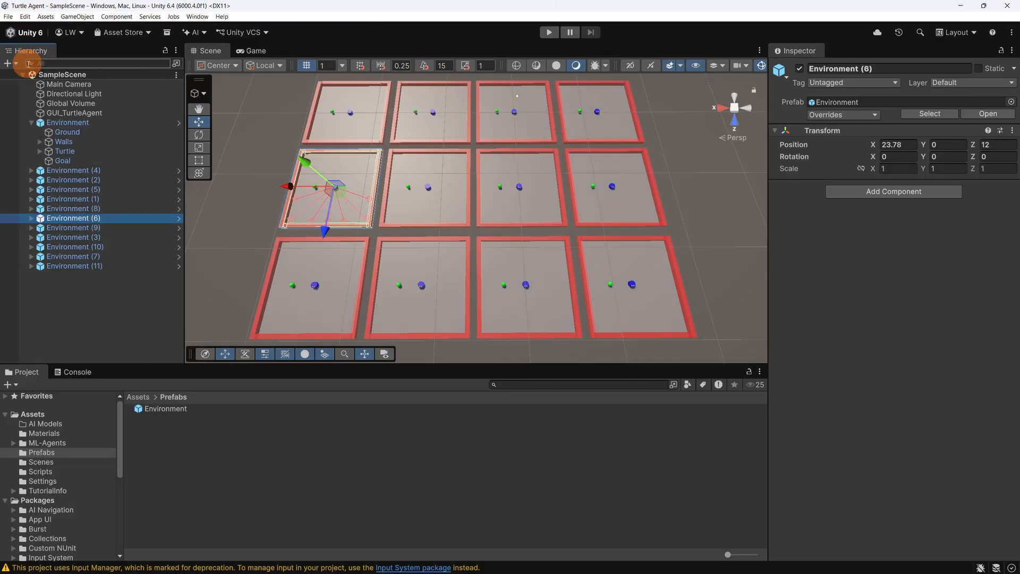
pyautogui.click(959, 7)
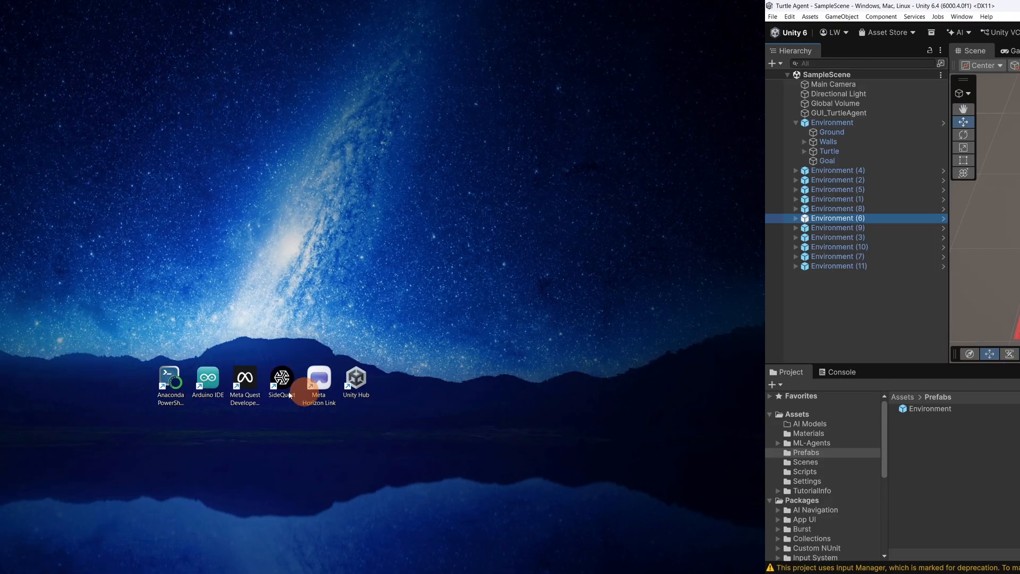
pyautogui.doubleClick(428, 389)
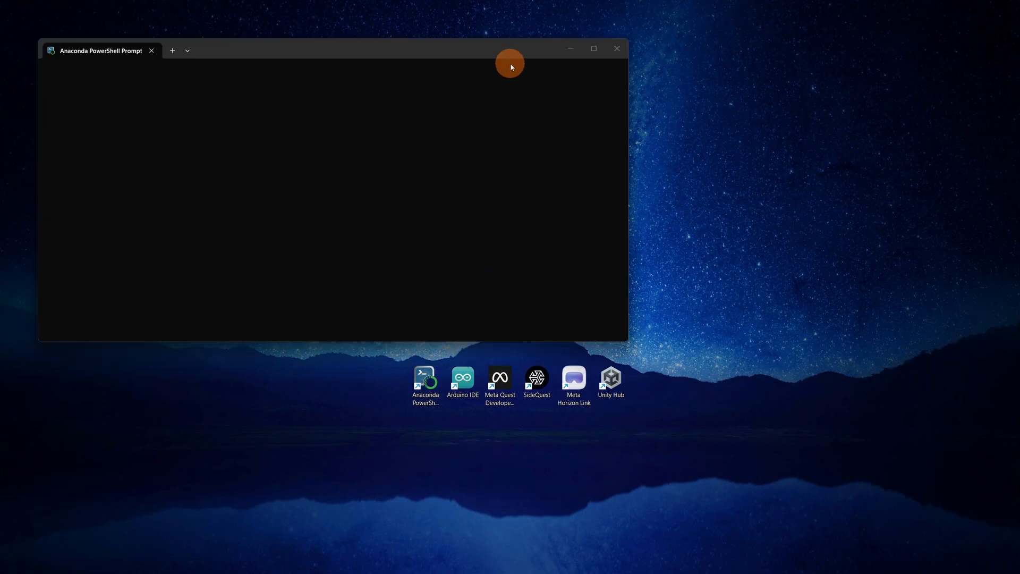
pyautogui.moveTo(510, 62); pyautogui.dragTo(670, 79)
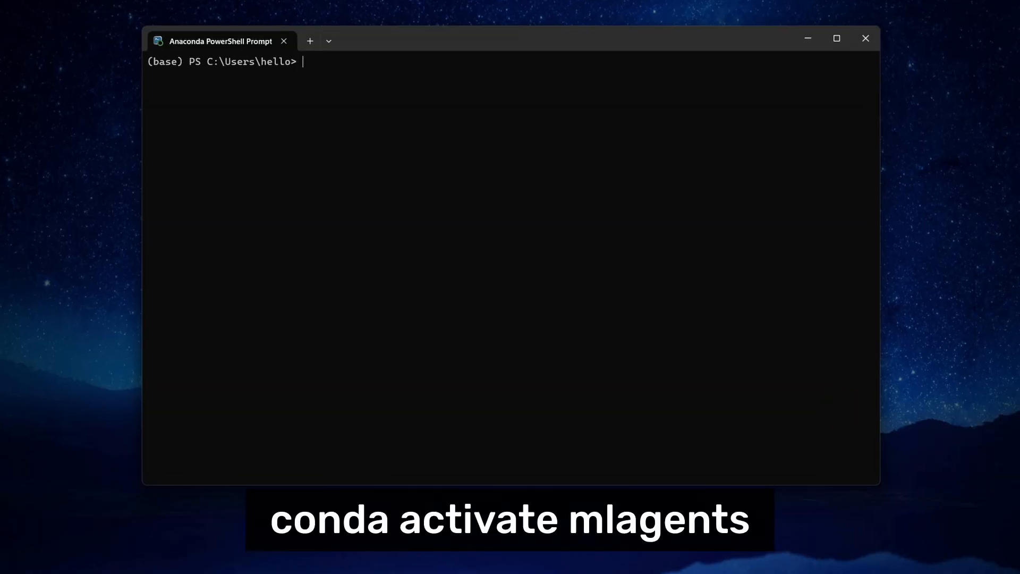
# Step: Activate the mlagents conda environment and change to the project folder "D:\Unity\Turtle Agent"
pyautogui.click(486, 73)
pyautogui.write('conda activate mlagents')
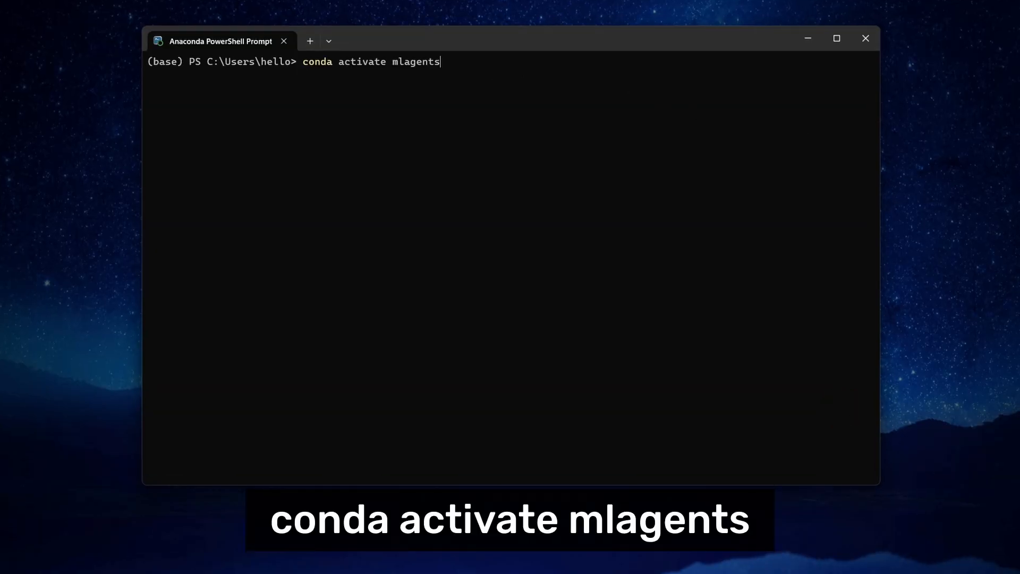
pyautogui.press('Return')
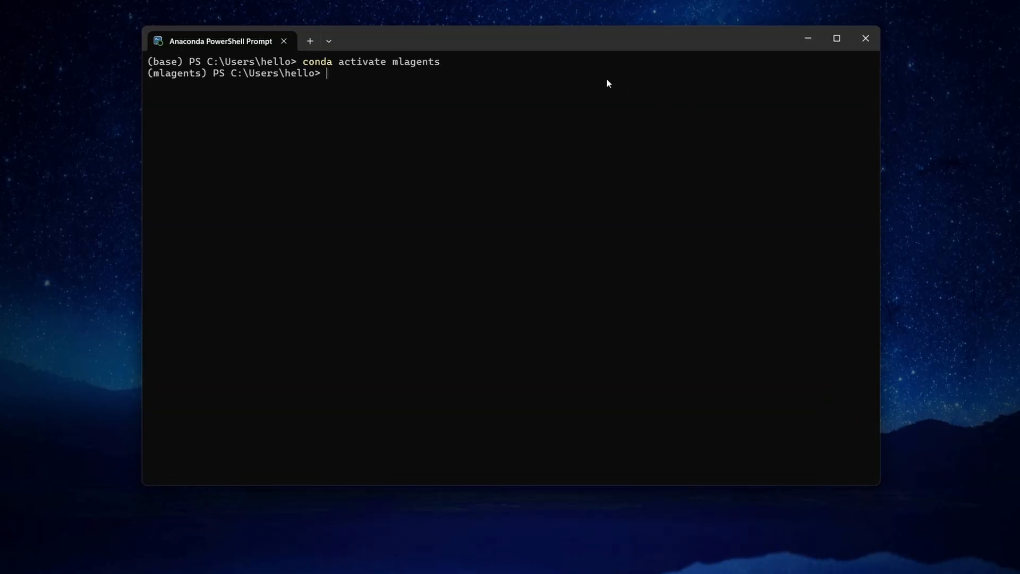
pyautogui.write('cd "D:\\Unity\\Turtle Agent"')
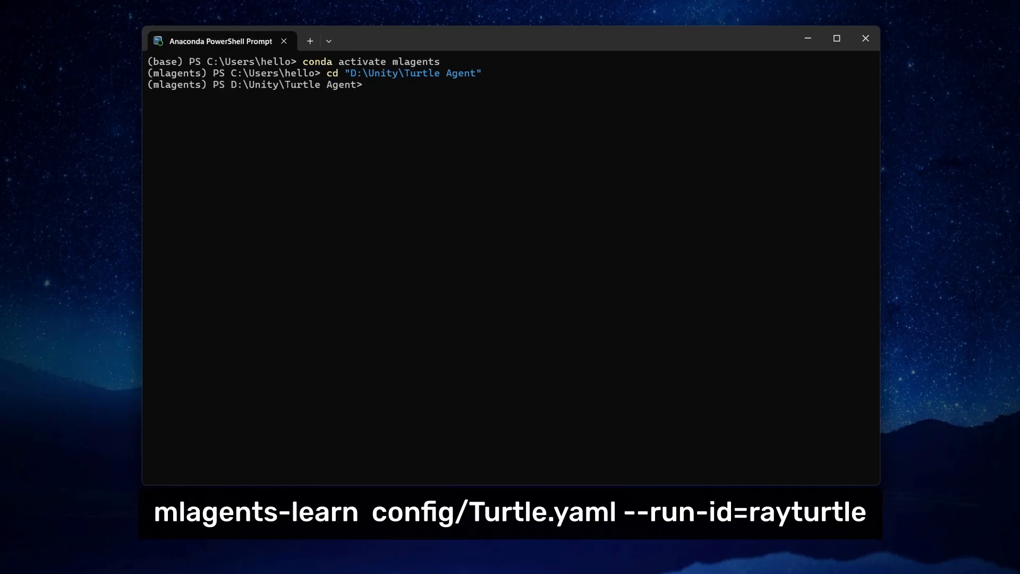
# Step: Launch training with "mlagents-learn config/Turtle.yaml --run-id=rayturtle", run the scene in Unity's Play mode to train the turtles, and stop it
pyautogui.write('mlagents-learn  config/Turtle.yaml --run-id=rayturtle')
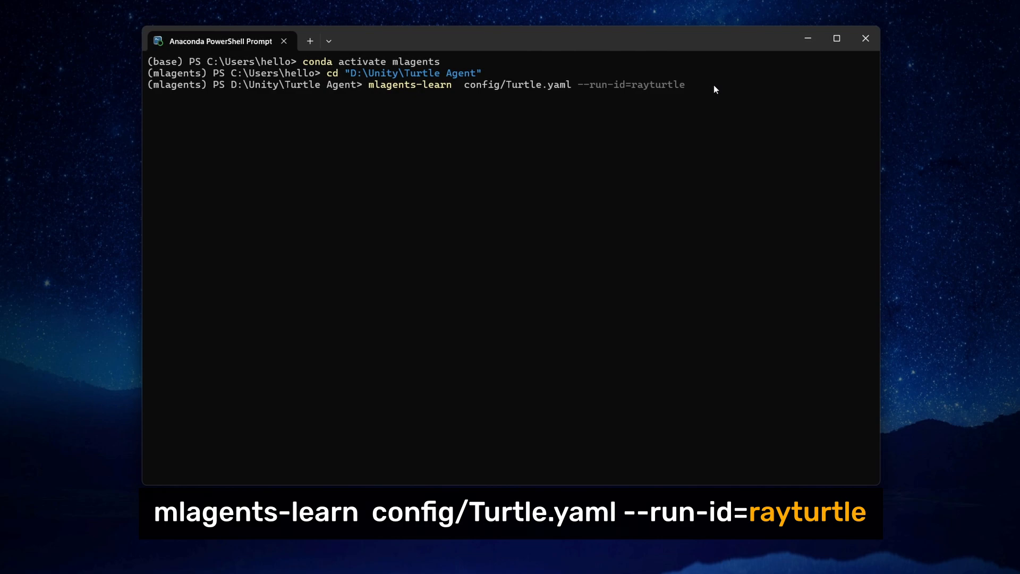
pyautogui.press('Return')
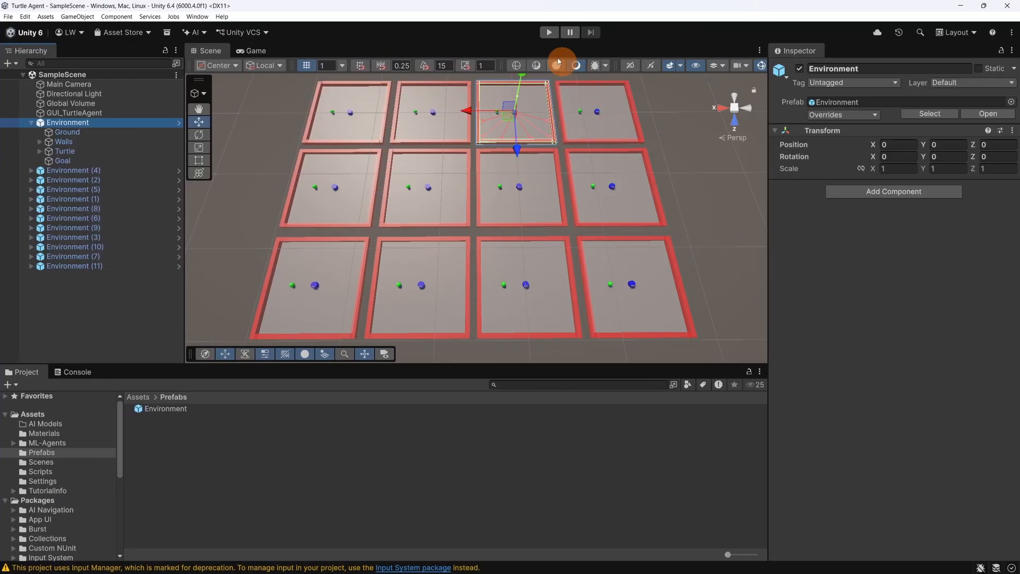
pyautogui.click(616, 31)
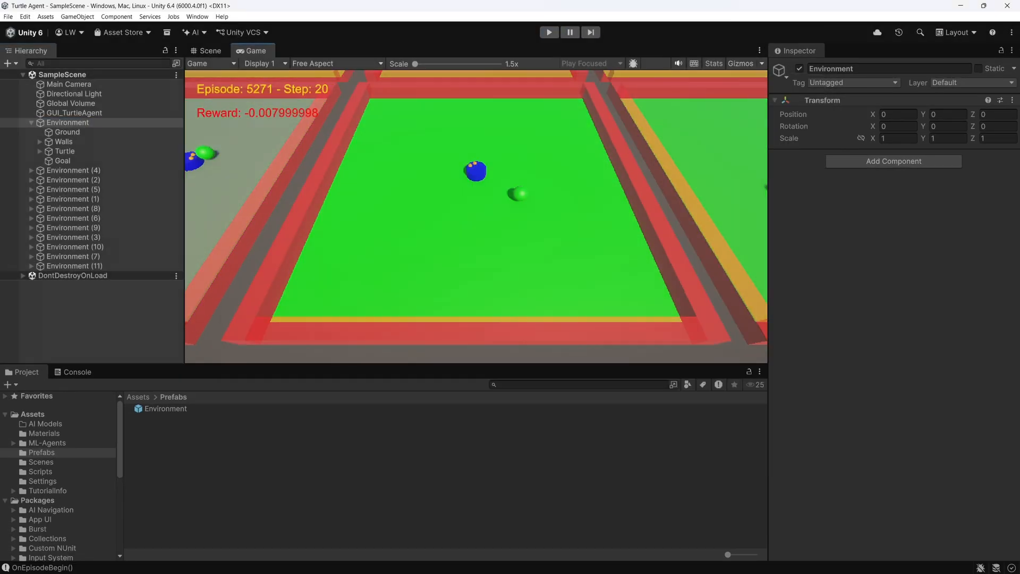
pyautogui.hotkey('ctrl', 'p')
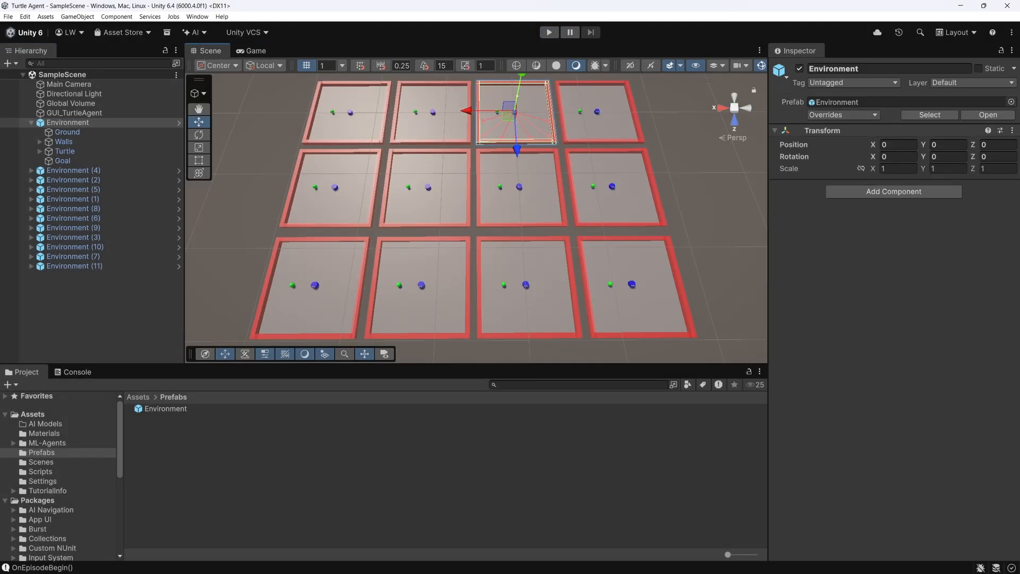
# Step: Switch to File Explorer and copy Turtle.onnx from the project's results\rayturtle folder into Unity's AI Models assets folder
pyautogui.hotkey('alt', 'Tab')
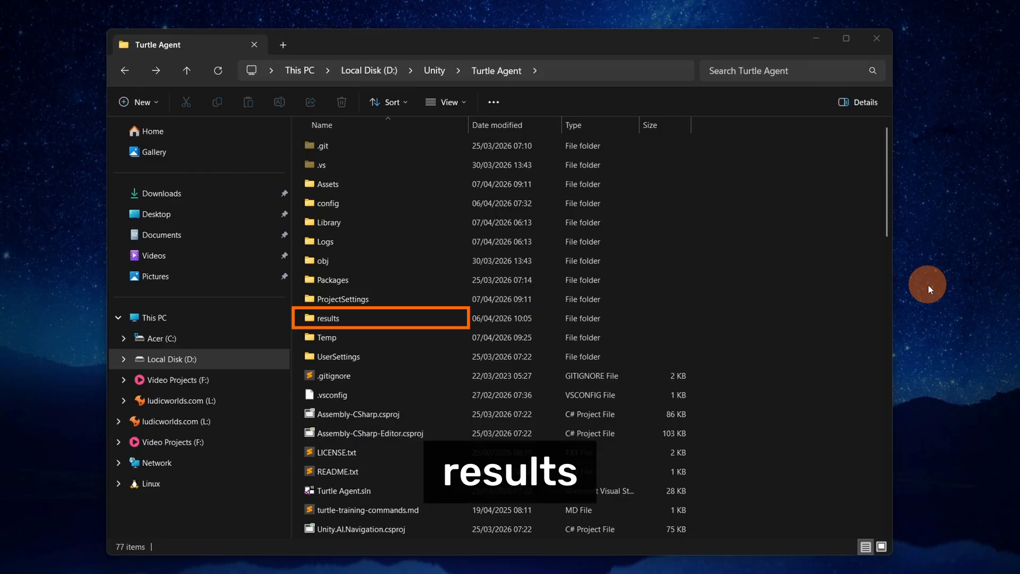
pyautogui.click(393, 317)
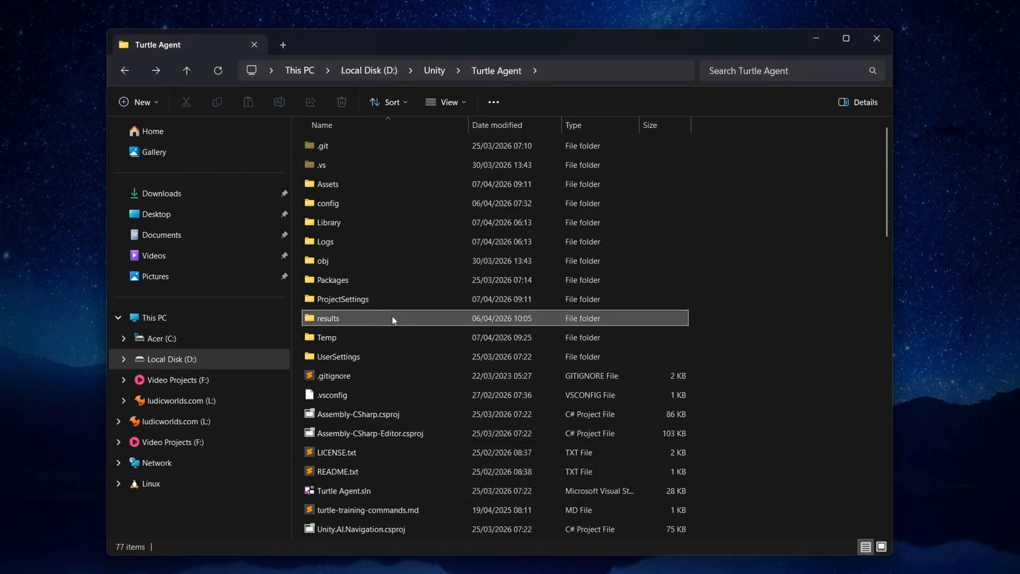
pyautogui.doubleClick(392, 318)
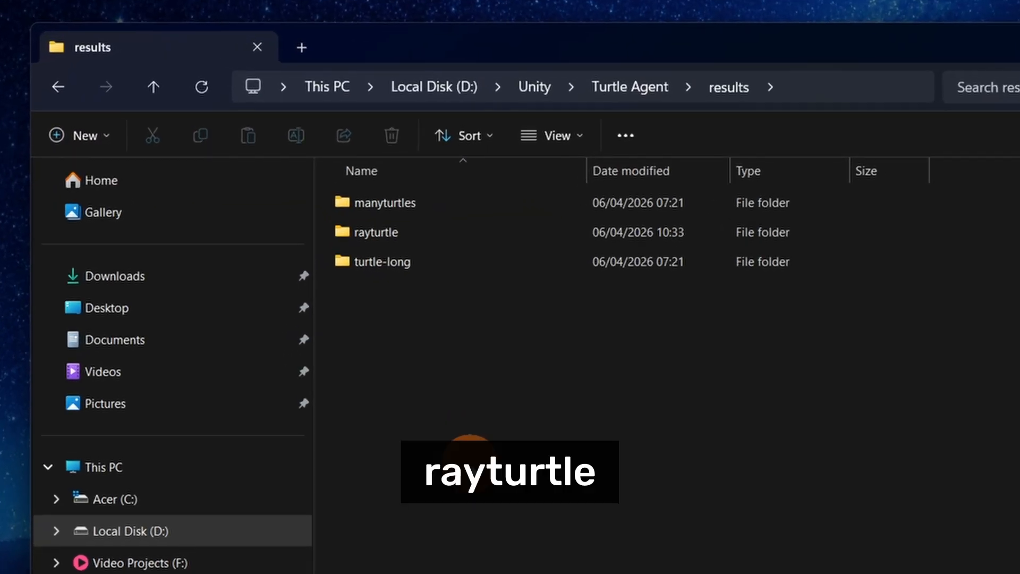
pyautogui.doubleClick(528, 235)
pyautogui.click(921, 294)
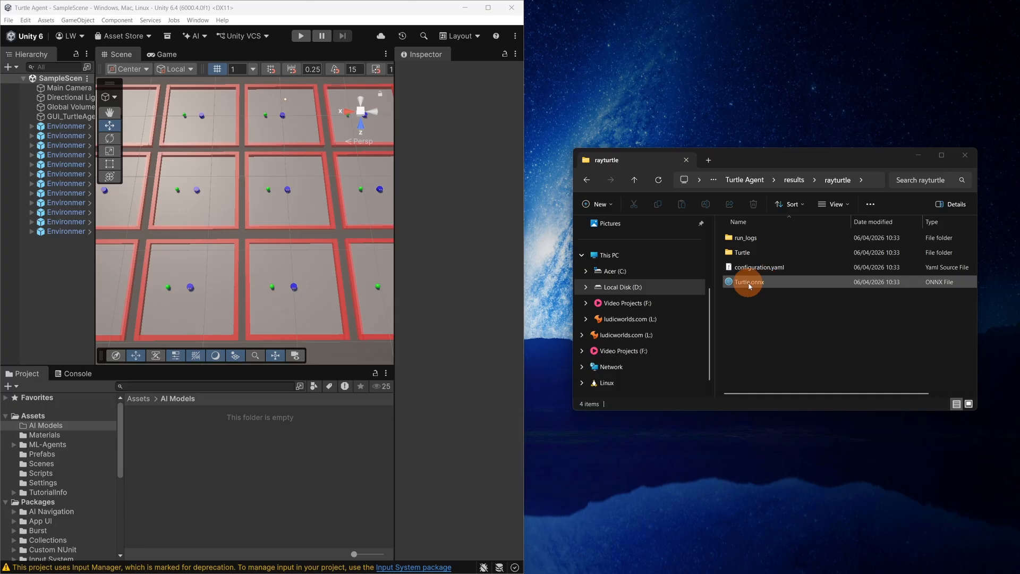
pyautogui.moveTo(735, 287); pyautogui.dragTo(184, 458)
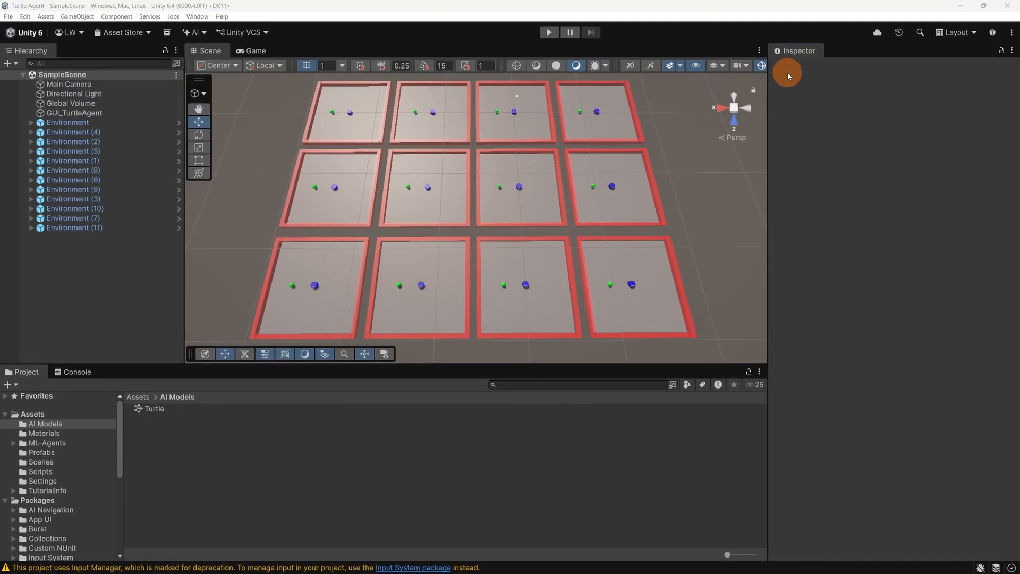
# Step: Assign the Turtle model asset to the Turtle's Behavior Parameters in the Environment prefab and save
pyautogui.click(53, 453)
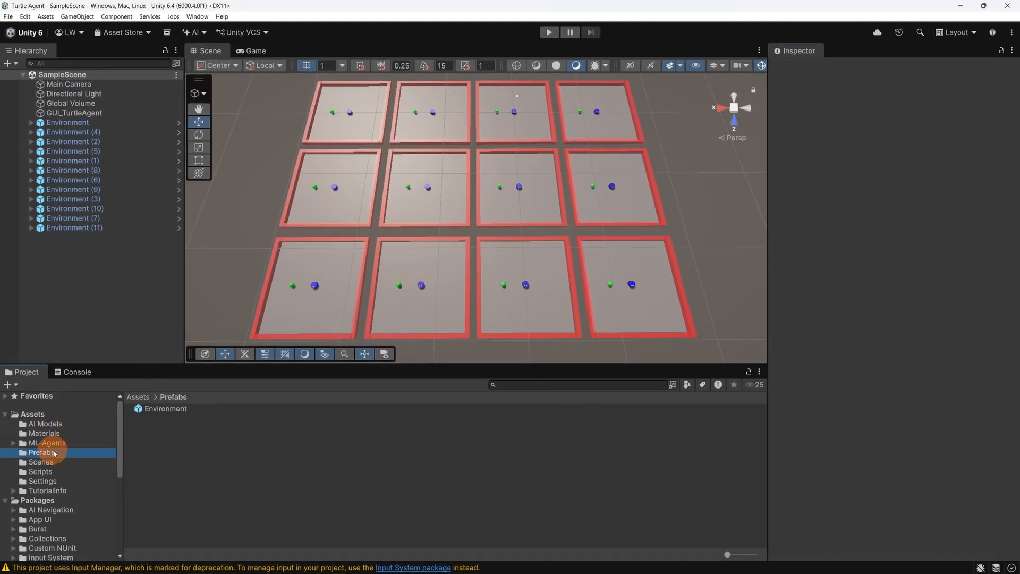
pyautogui.doubleClick(174, 408)
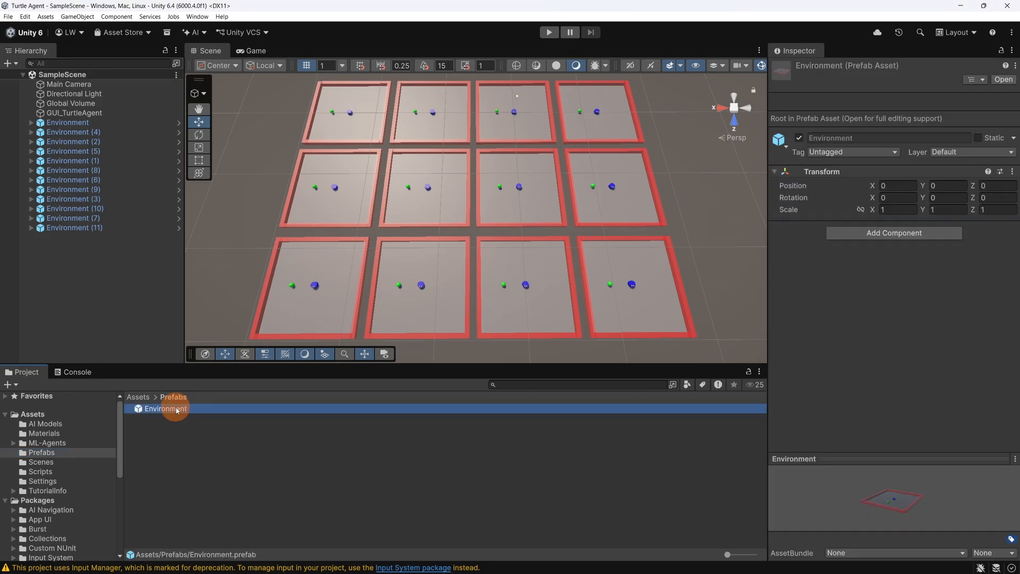
pyautogui.click(98, 119)
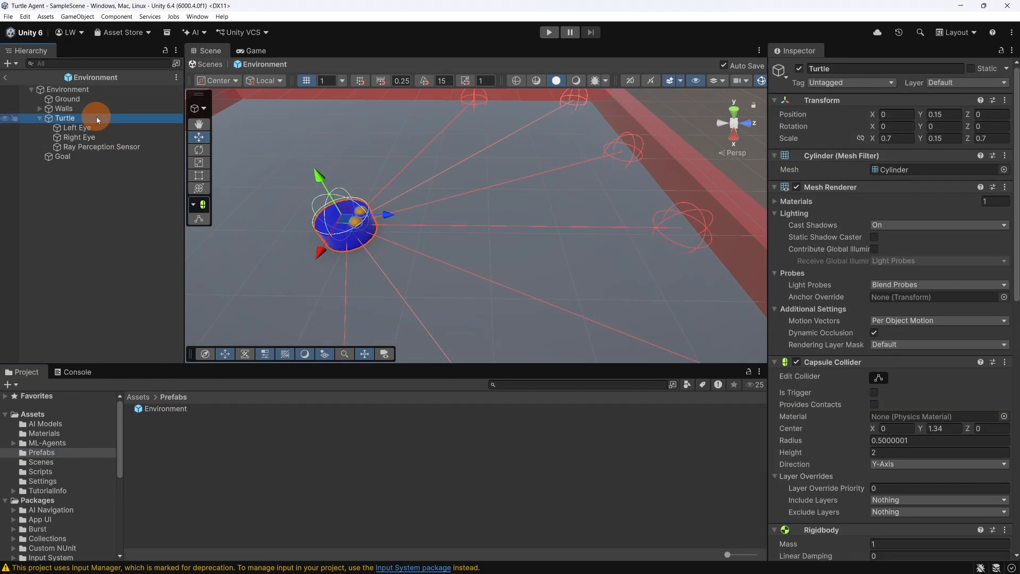
pyautogui.moveTo(1014, 182); pyautogui.dragTo(1014, 431)
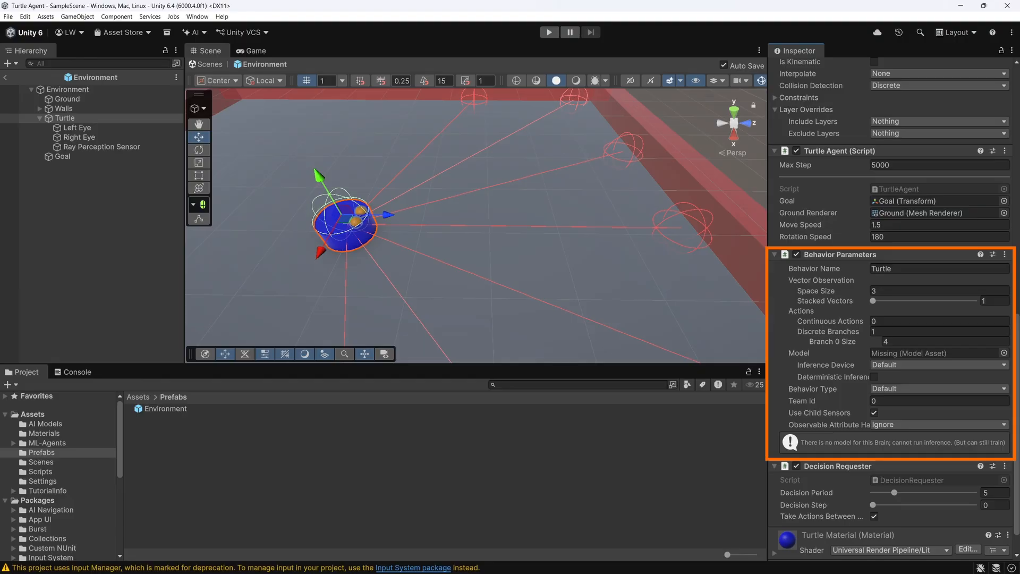
pyautogui.click(57, 424)
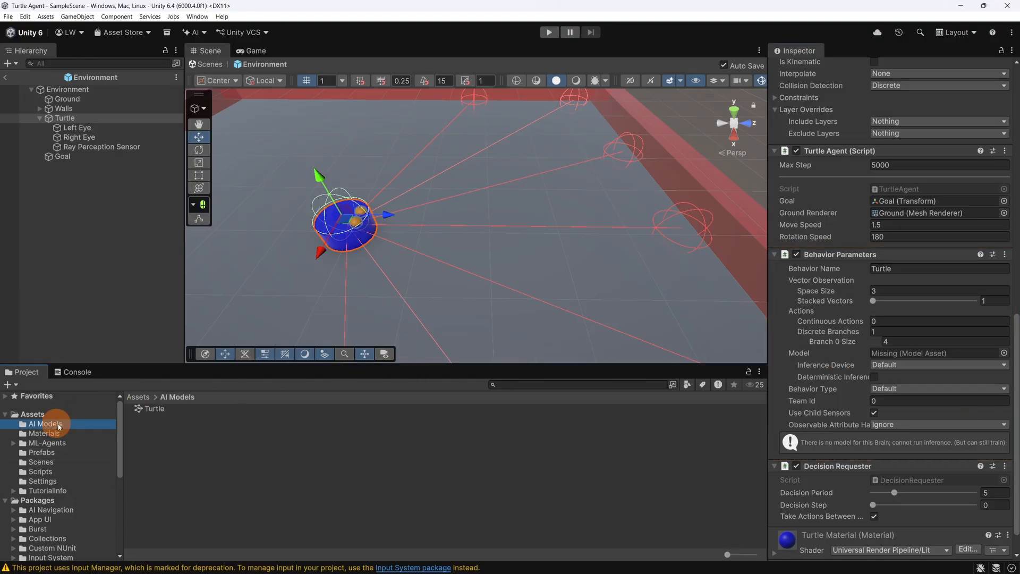
pyautogui.moveTo(151, 409)
pyautogui.mouseDown()
pyautogui.moveTo(233, 421)
pyautogui.moveTo(892, 353)
pyautogui.moveTo(881, 352)
pyautogui.mouseUp()
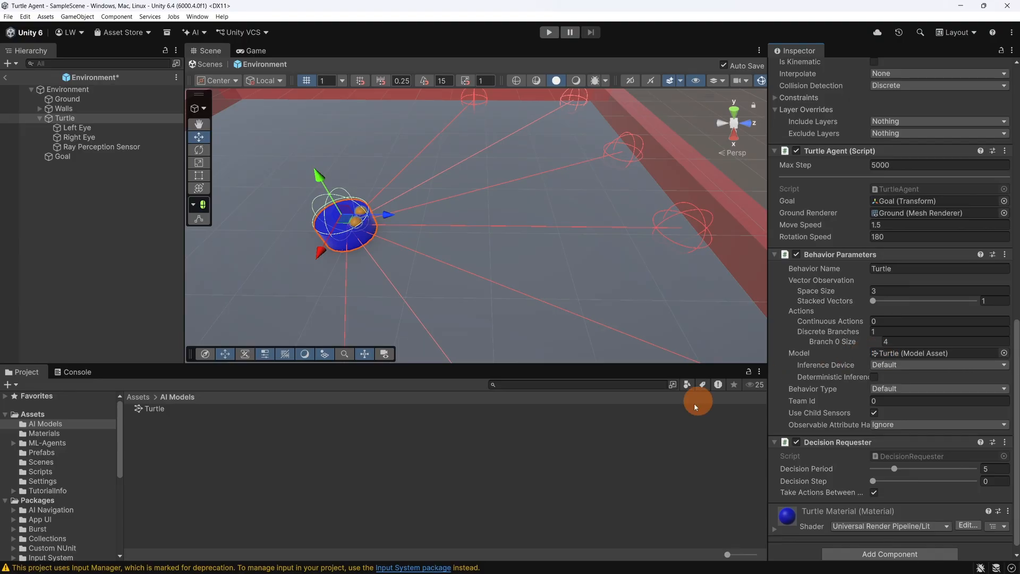
pyautogui.click(8, 17)
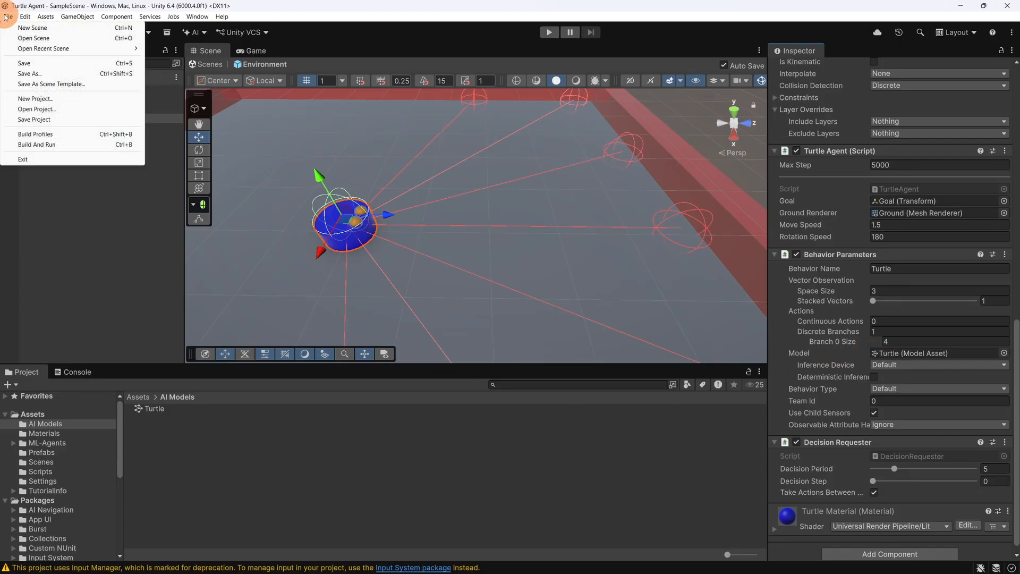
pyautogui.click(26, 63)
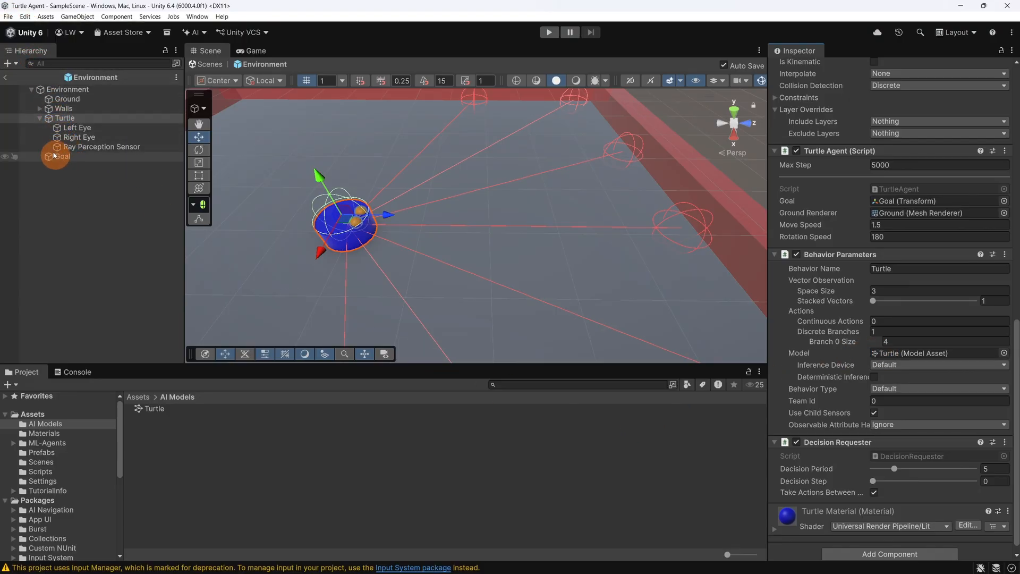
# Step: Leave the prefab for SampleScene, watch the trained turtles in Play mode and stop playback
pyautogui.click(6, 78)
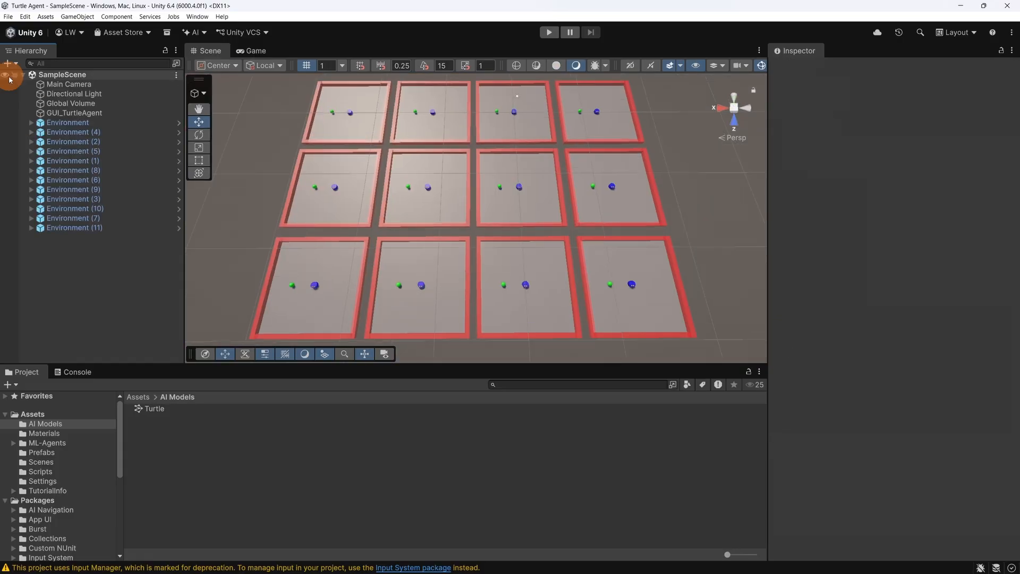
pyautogui.click(551, 32)
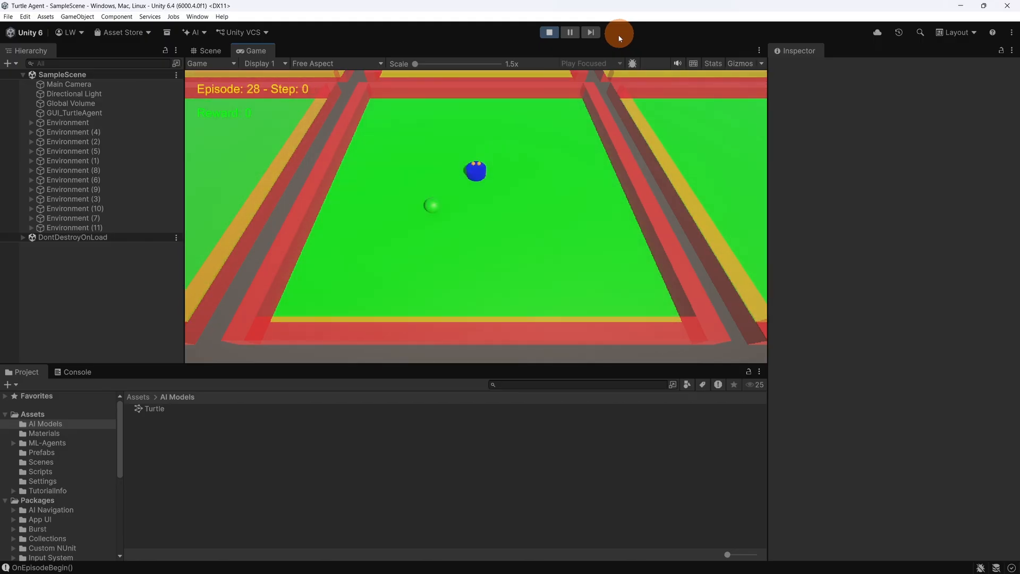
pyautogui.click(549, 32)
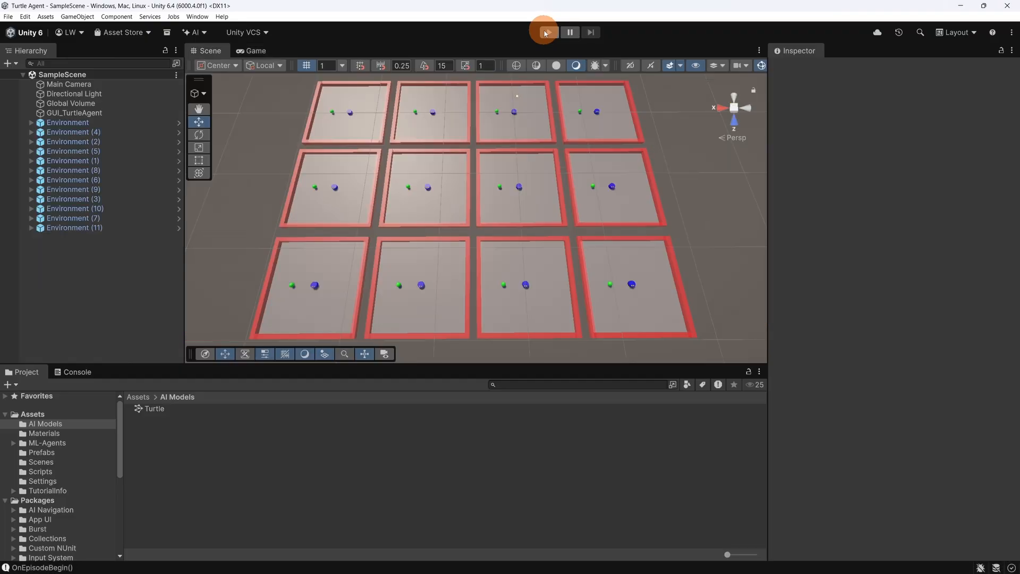